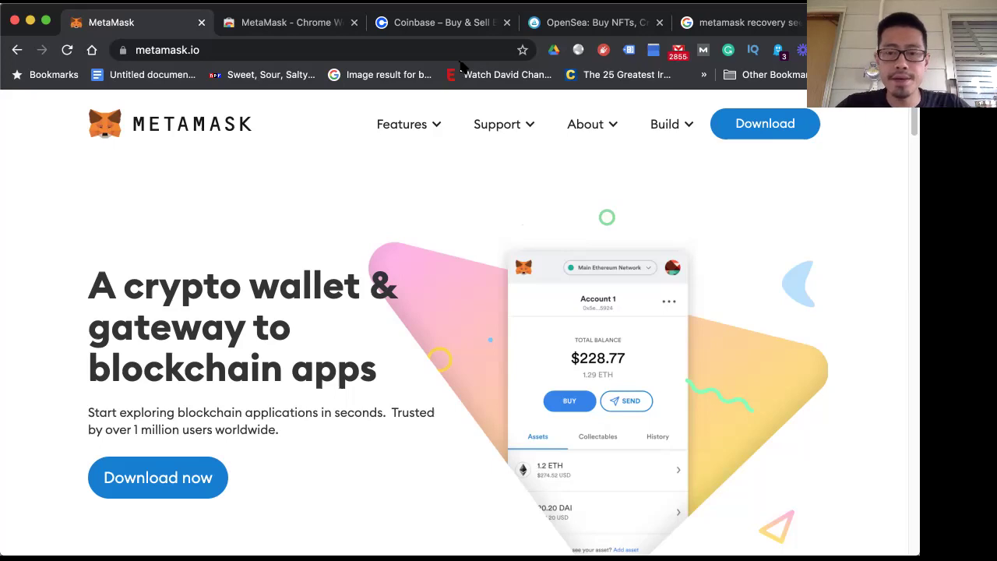
Step: Open the MetaMask download page, review the supported browsers, and go to the Chrome extension's Web Store listing
click(759, 137)
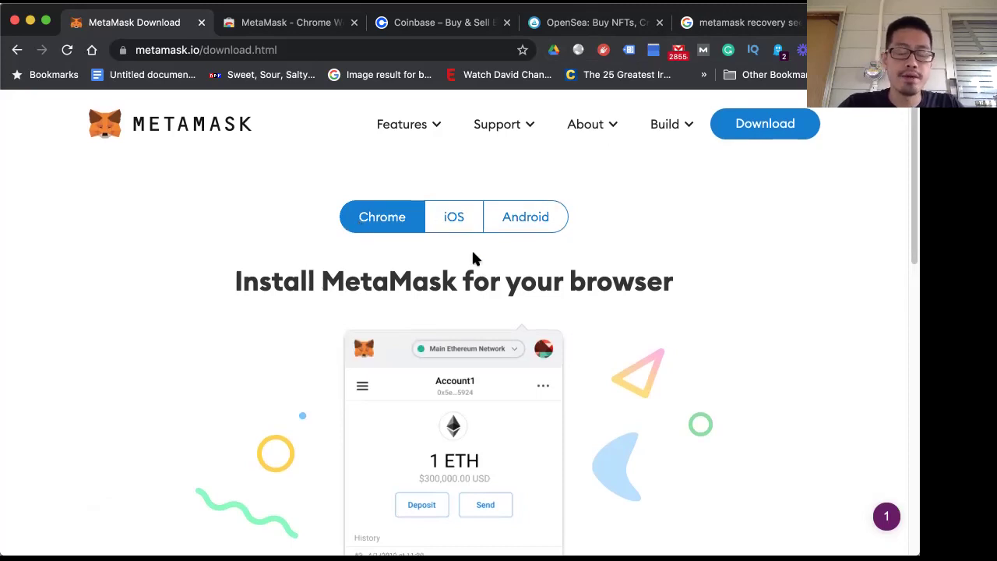
scroll(171, 411, down, 1)
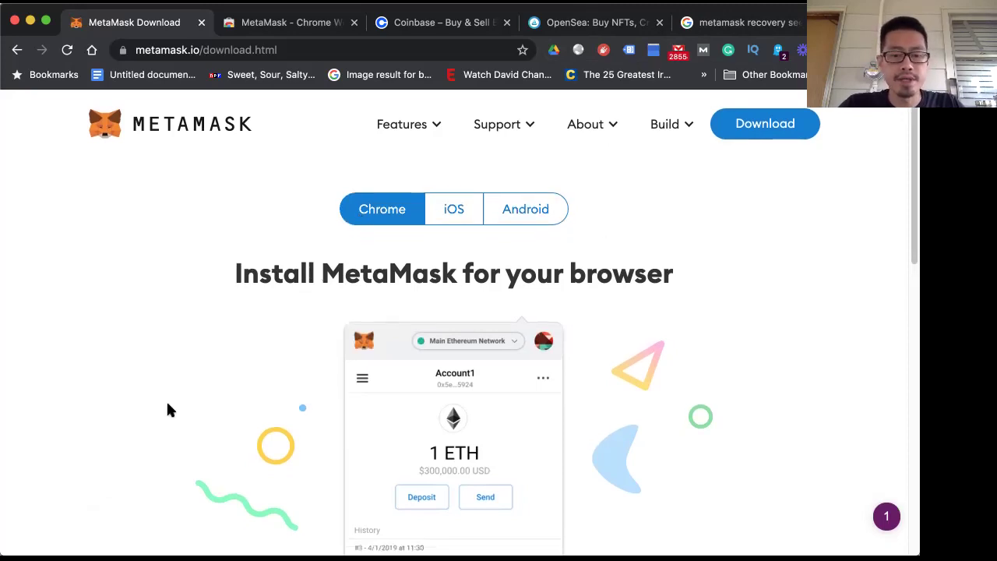
scroll(168, 409, down, 5)
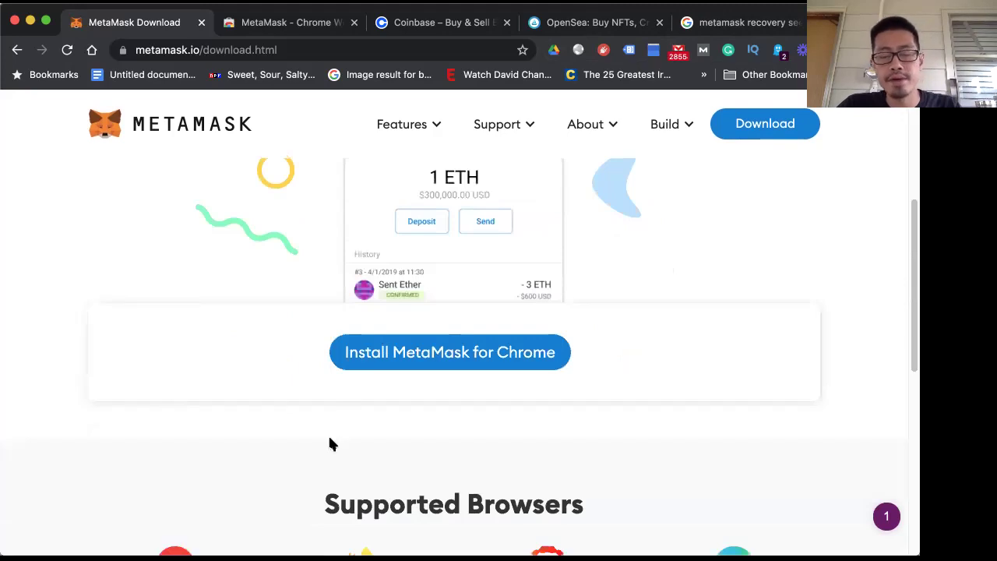
scroll(330, 442, down, 5)
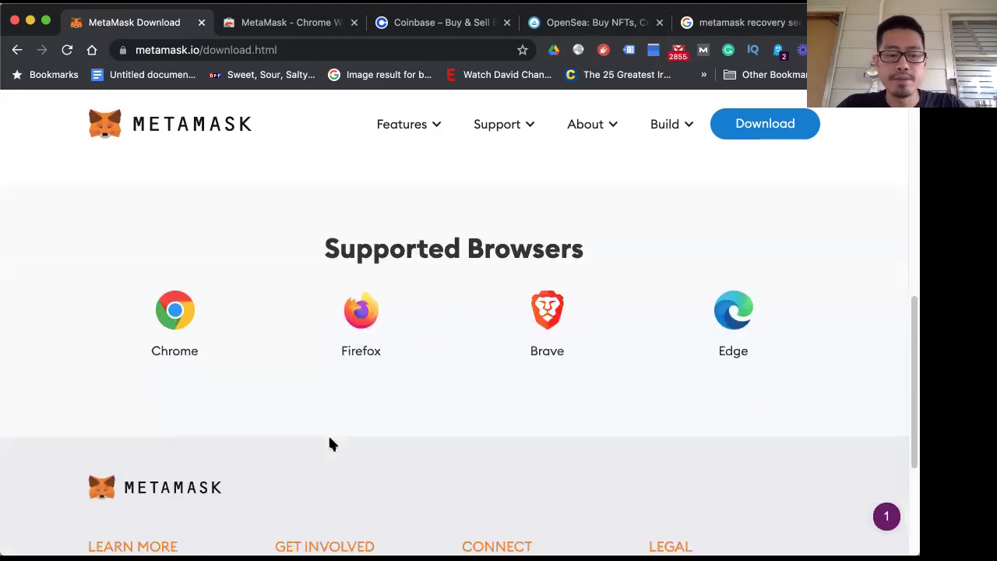
scroll(329, 442, down, 4)
scroll(329, 442, up, 8)
scroll(382, 416, down, 1)
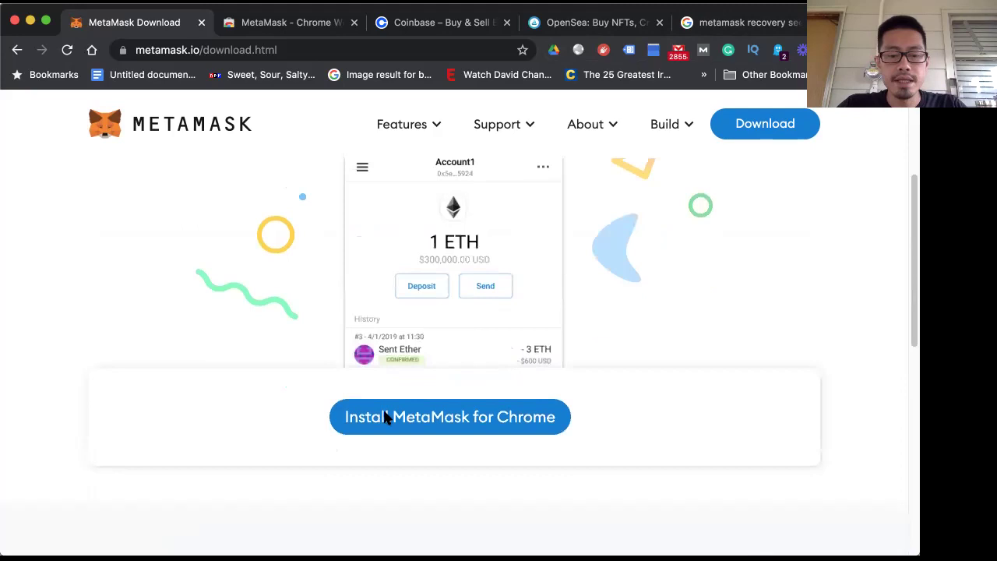
click(383, 417)
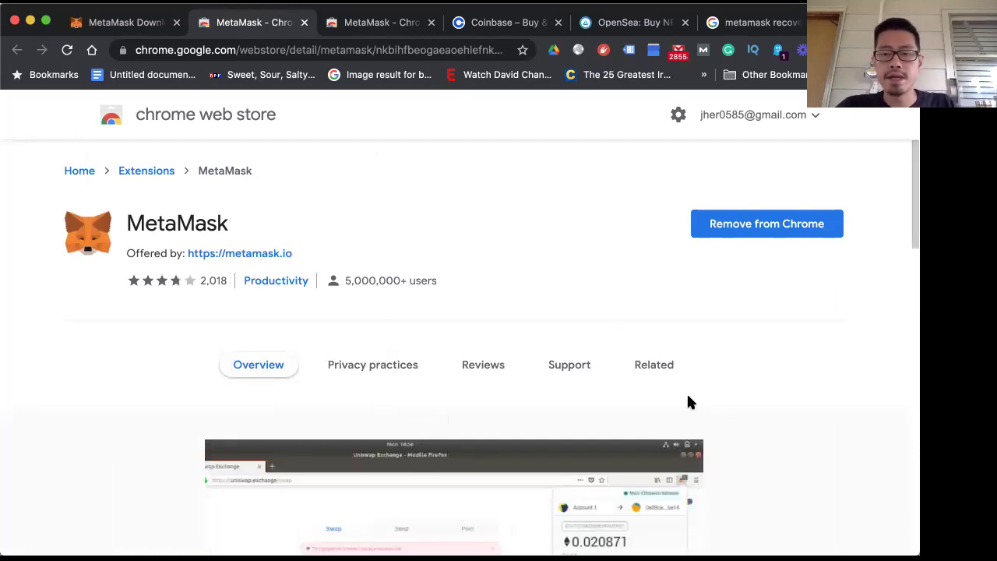
click(904, 50)
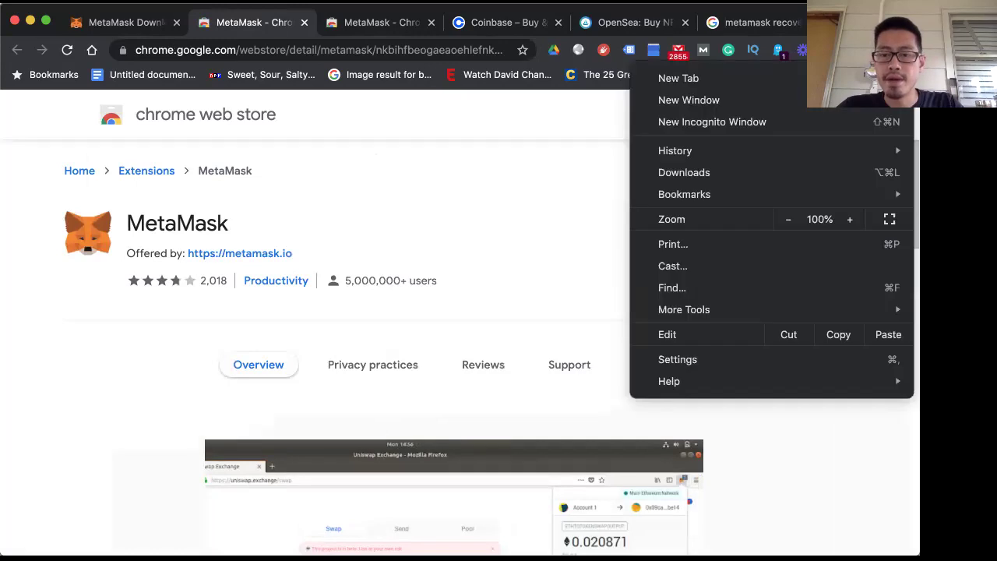
key(Escape)
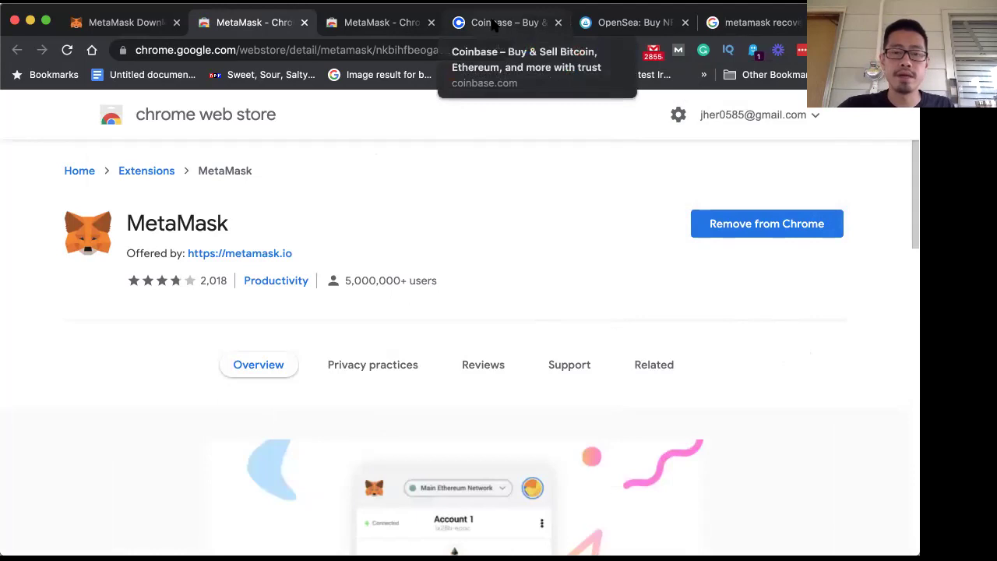
Step: Switch to the Coinbase site and view its sign-in page and new account registration form
click(494, 23)
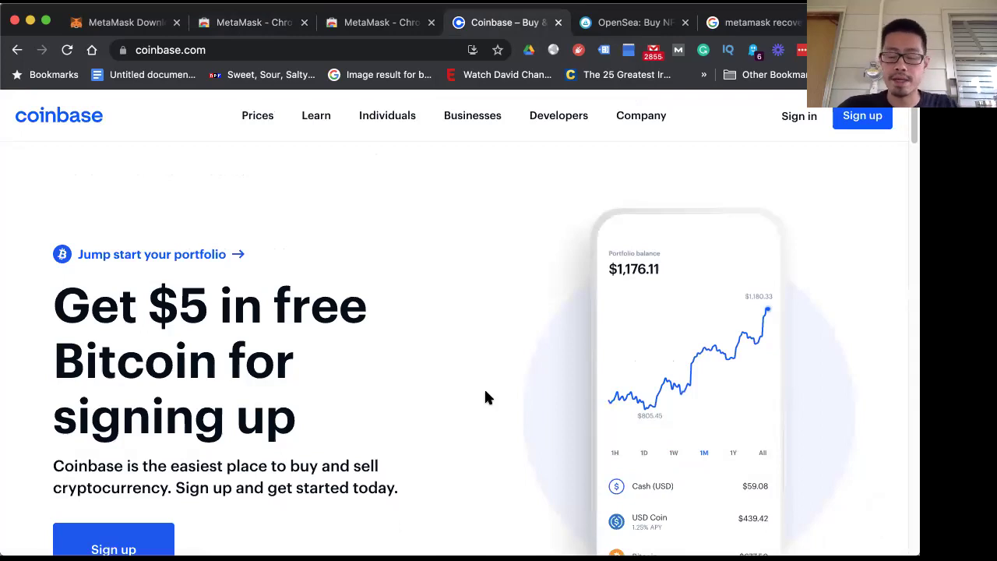
click(785, 119)
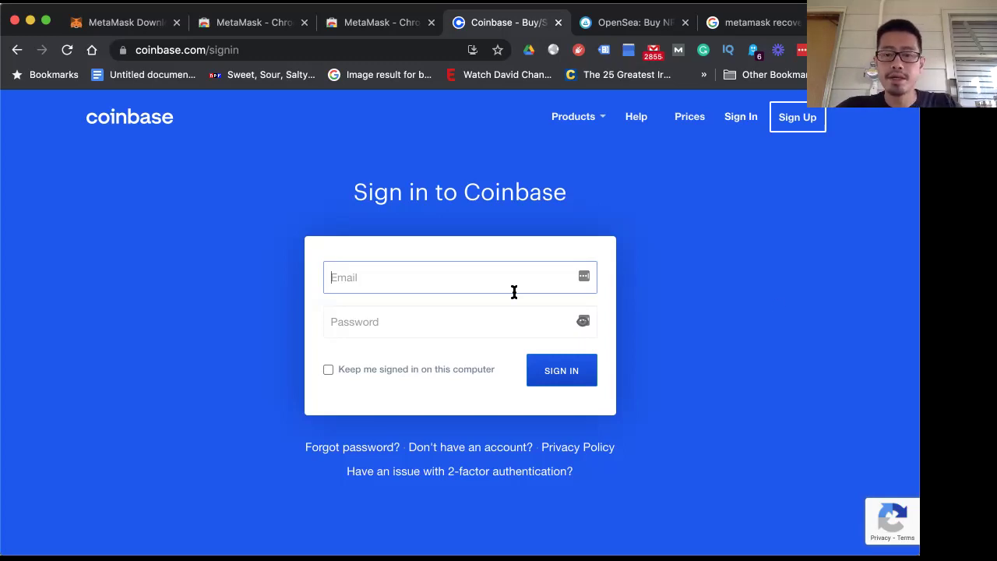
click(790, 122)
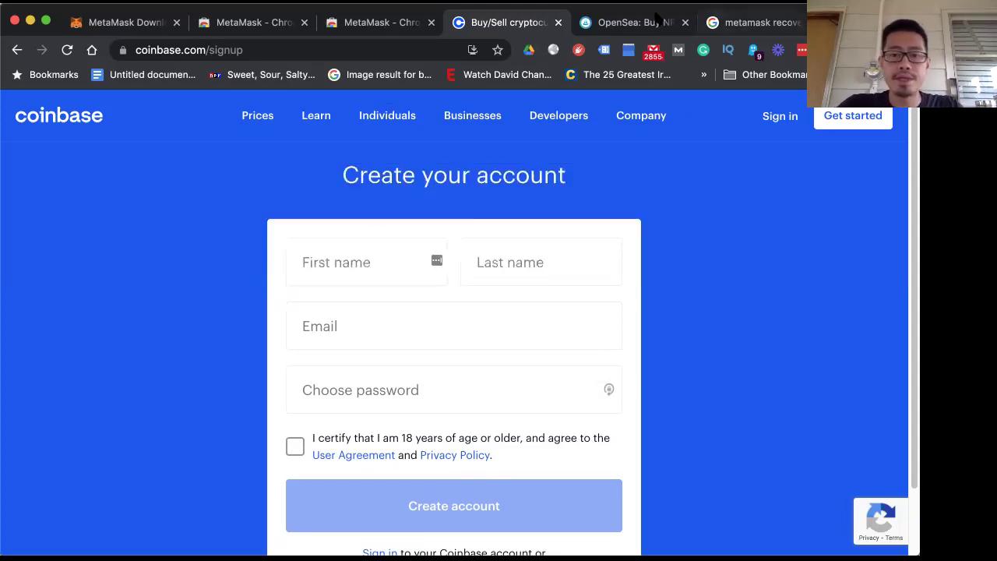
Step: Switch to the OpenSea site and start creating from its homepage to reach the wallet sign-in page
click(635, 22)
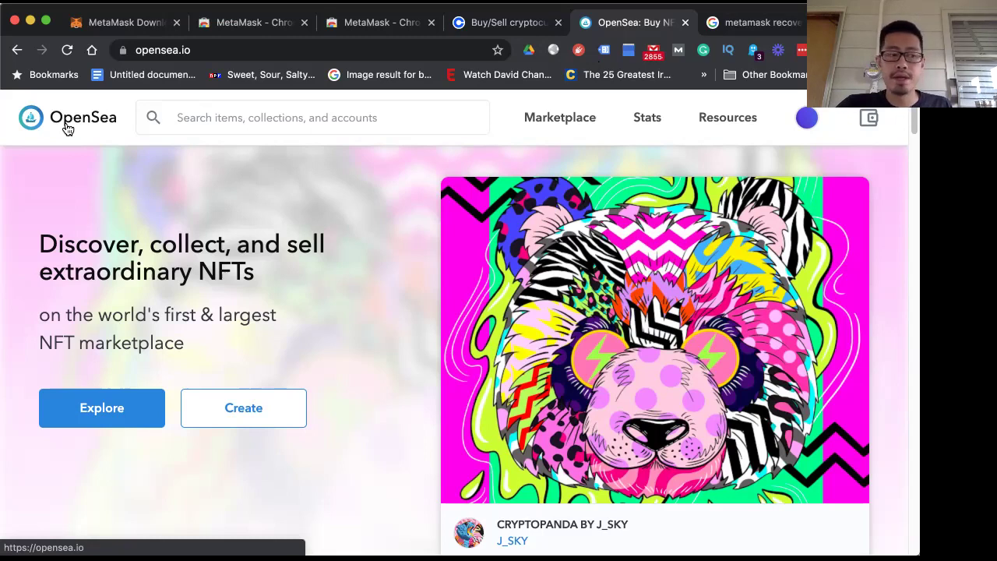
click(348, 105)
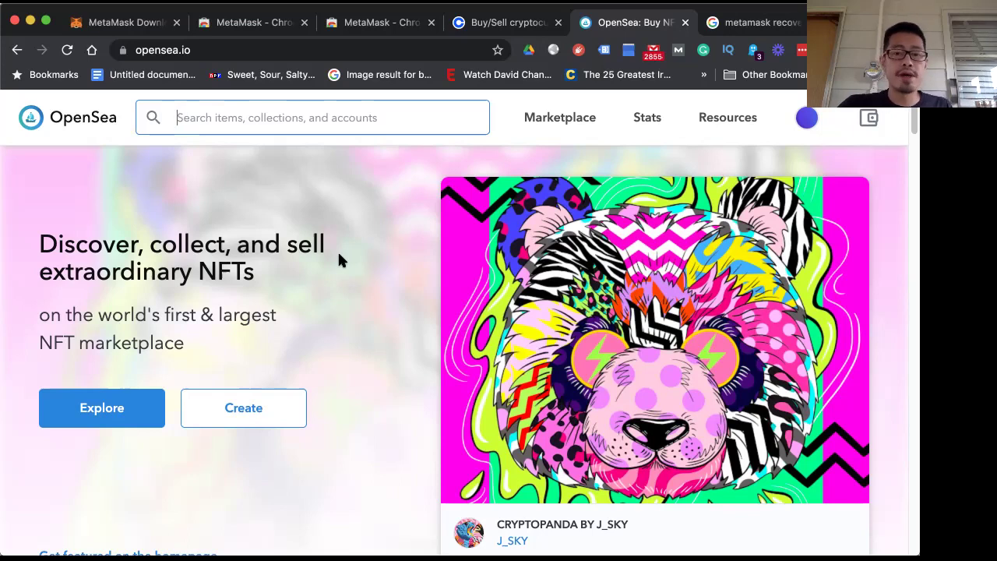
click(255, 411)
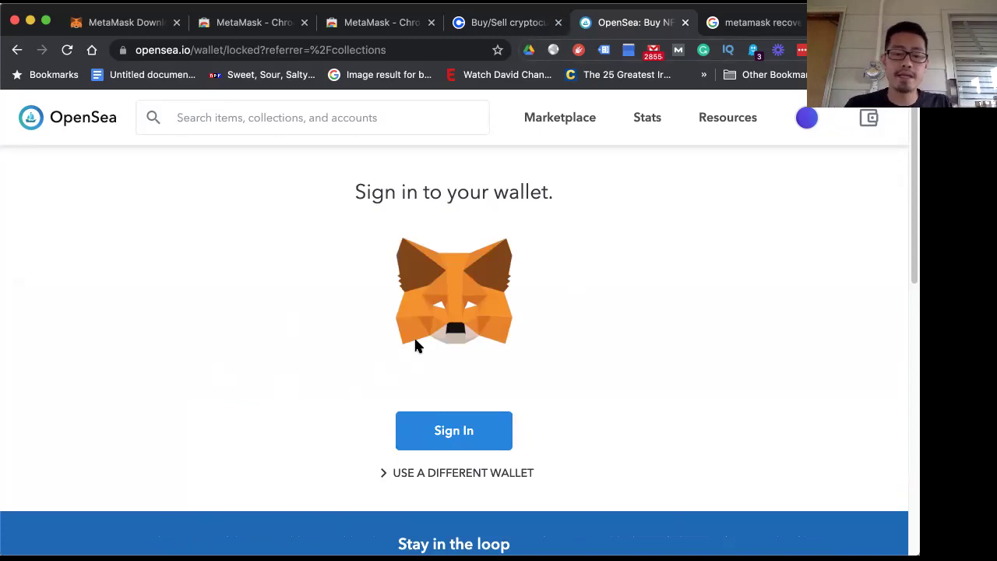
Step: Expand the list of alternative wallets on the OpenSea sign-in page and review the supported options
click(465, 475)
scroll(278, 439, down, 3)
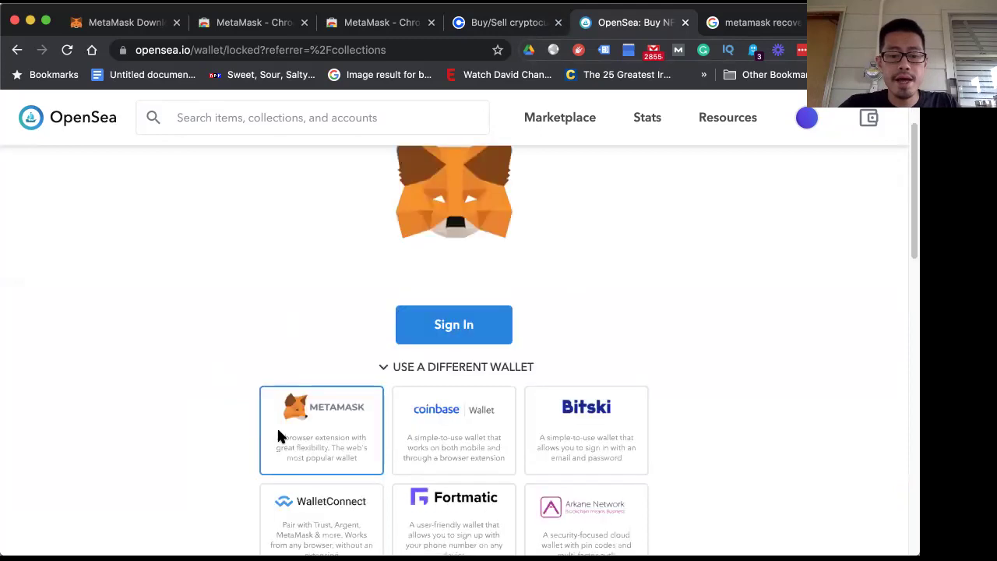
scroll(205, 445, down, 1)
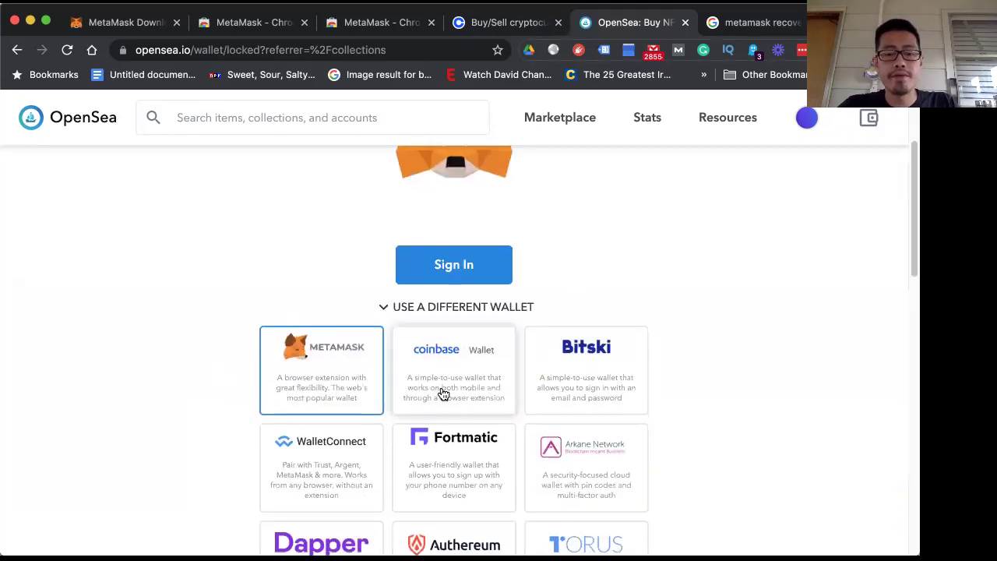
scroll(288, 441, down, 2)
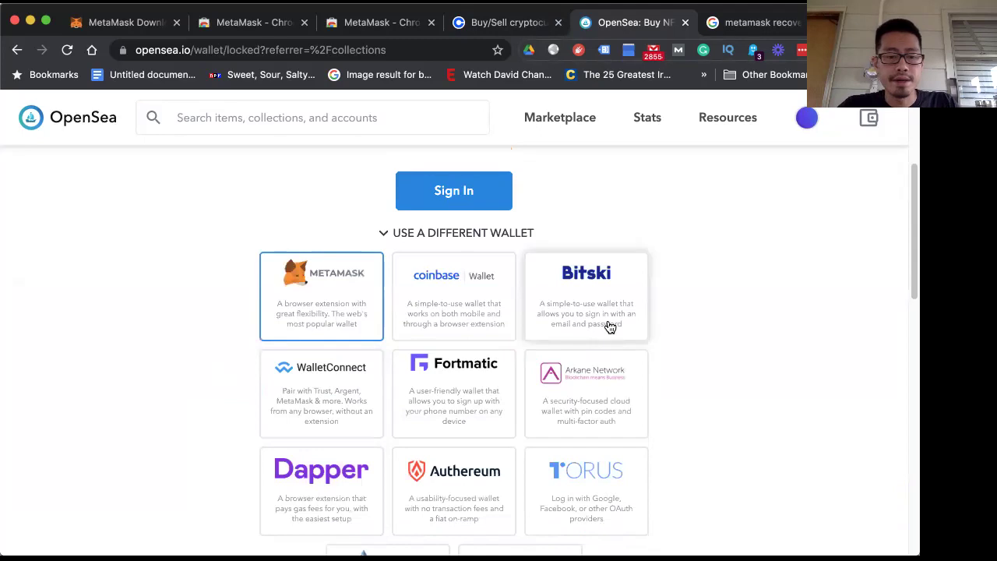
scroll(733, 421, down, 1)
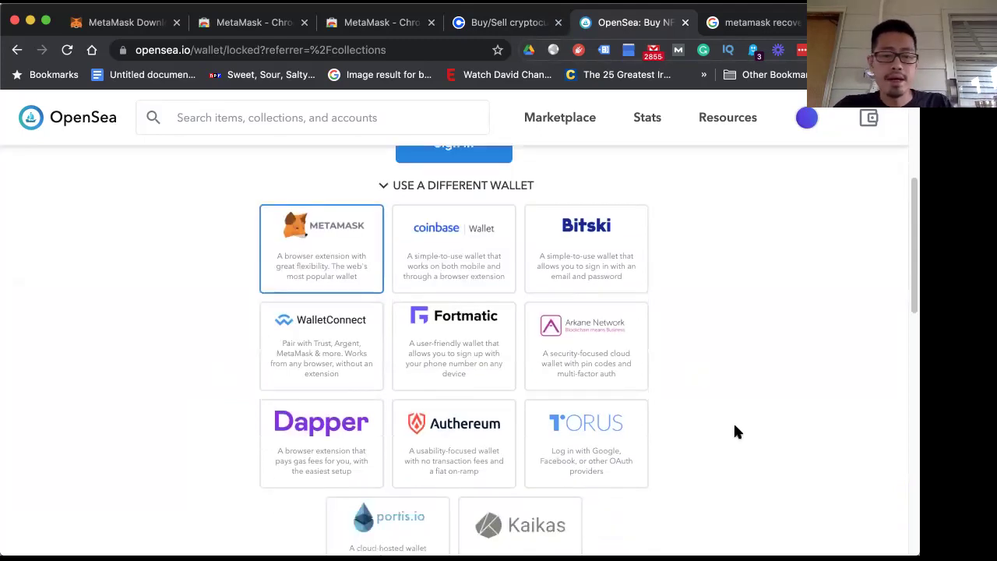
scroll(735, 427, down, 1)
scroll(734, 427, up, 4)
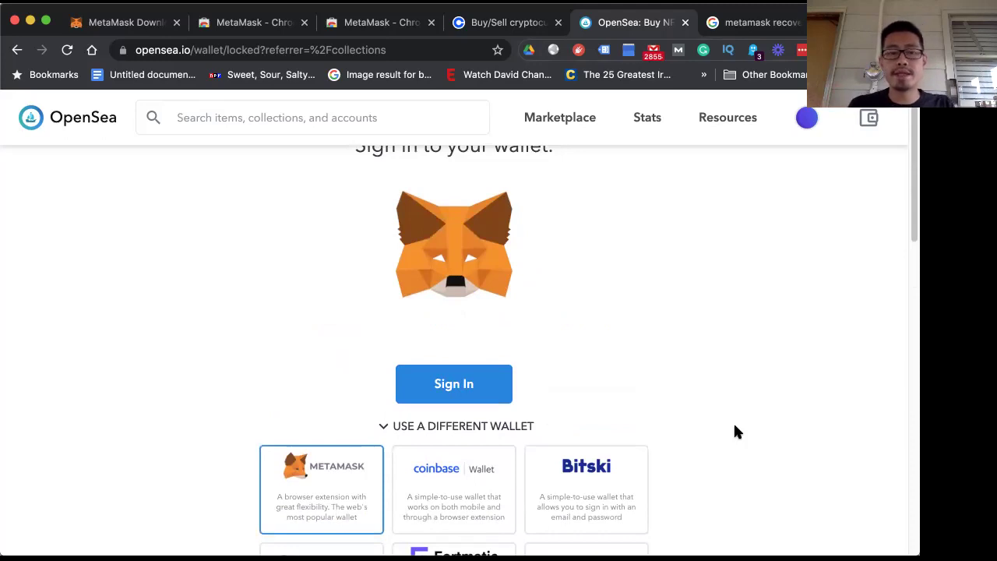
Step: View the Google results for "metamask recovery seed phrase" and return to the OpenSea sign-in page
click(745, 23)
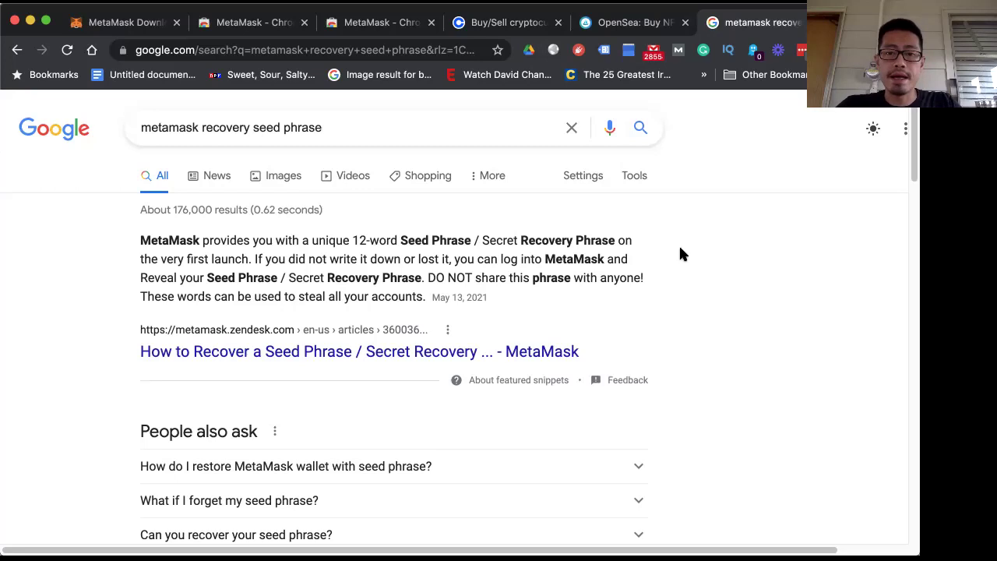
click(633, 21)
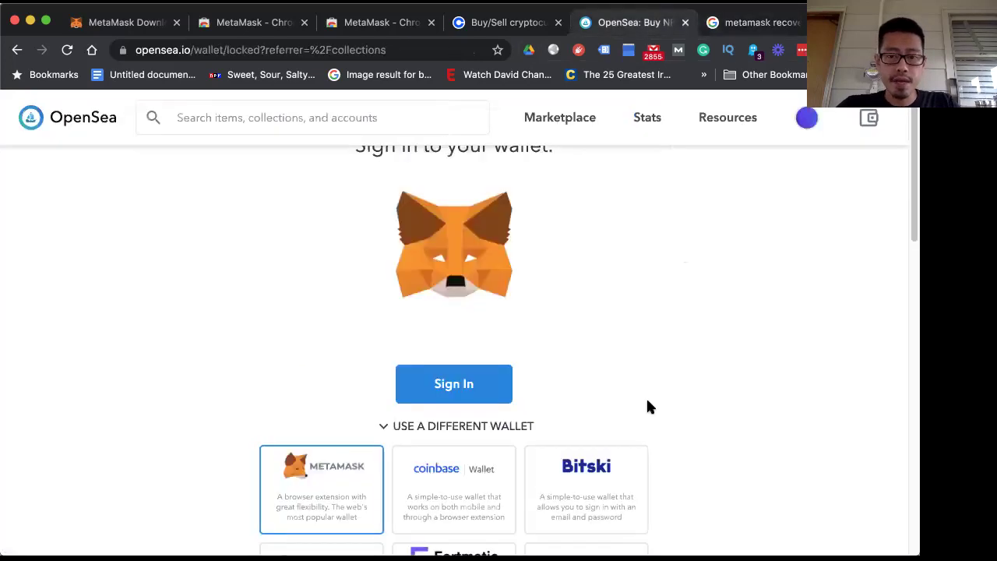
Step: Sign in to OpenSea with the MetaMask wallet, entering the wallet password to unlock it
click(423, 383)
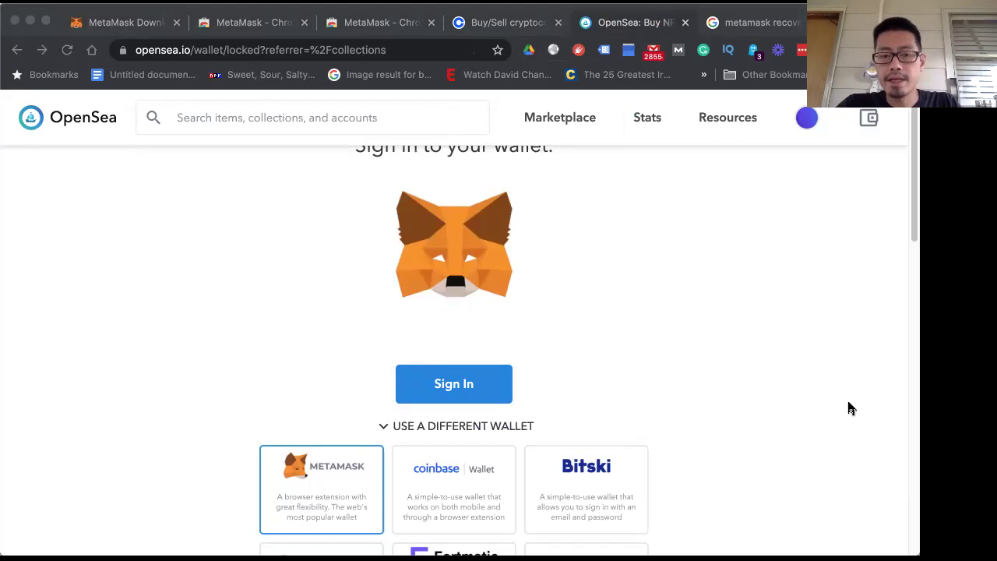
click(333, 127)
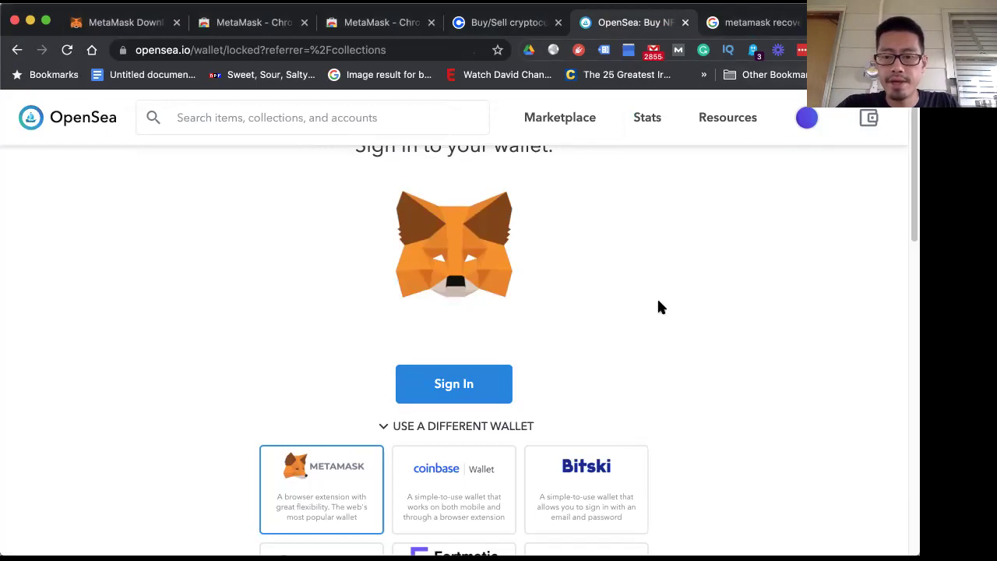
click(438, 280)
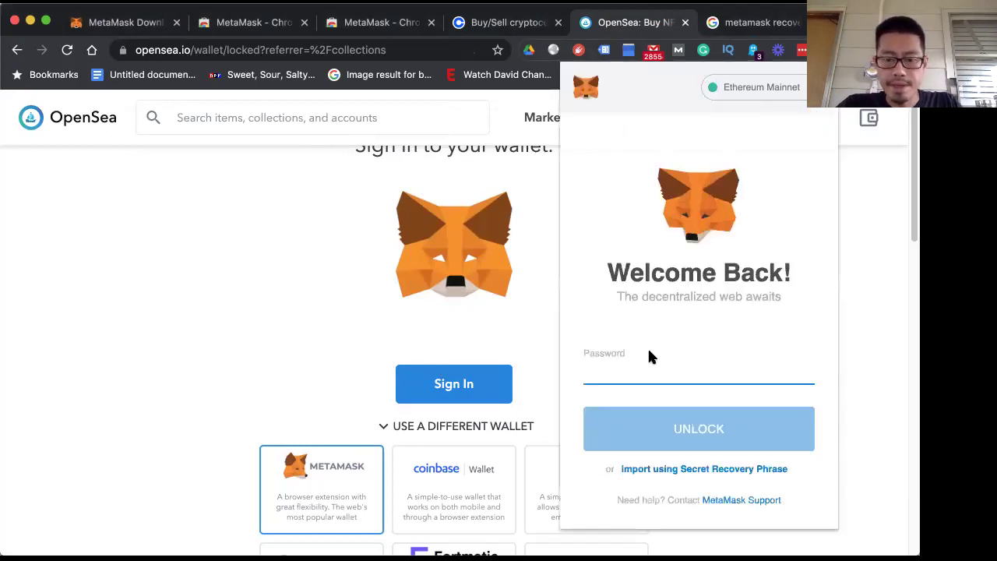
text(•••••••••)
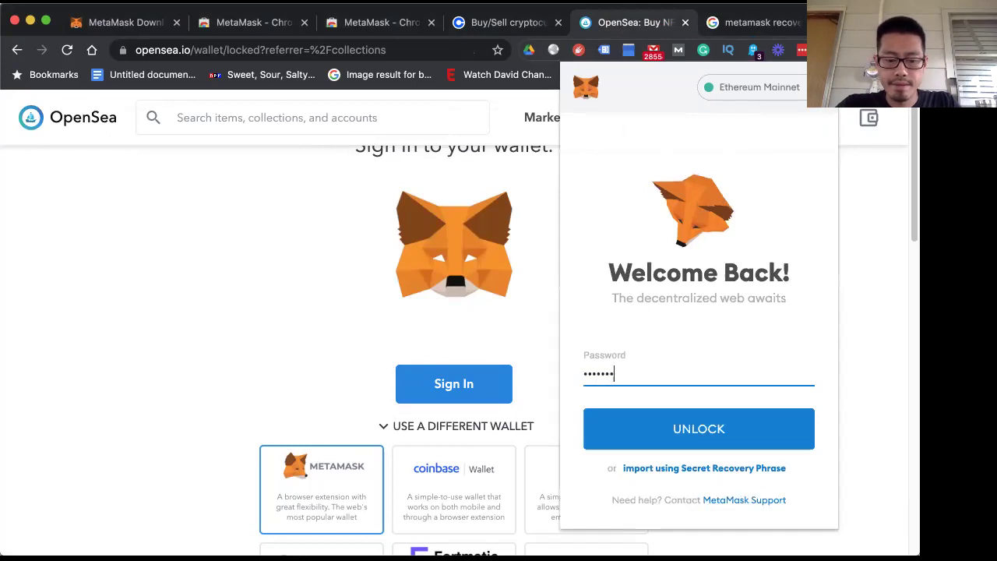
text(••••••)
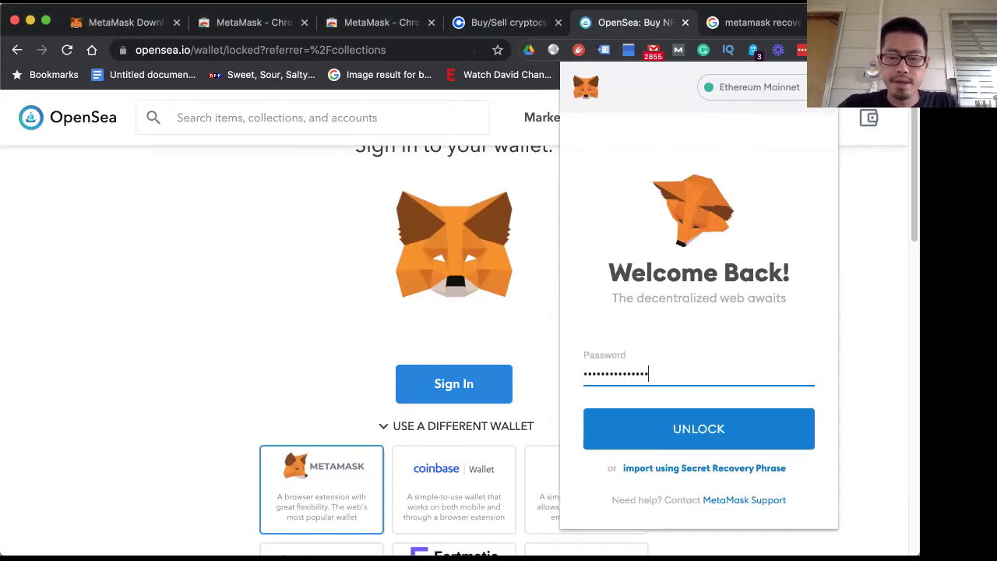
click(655, 432)
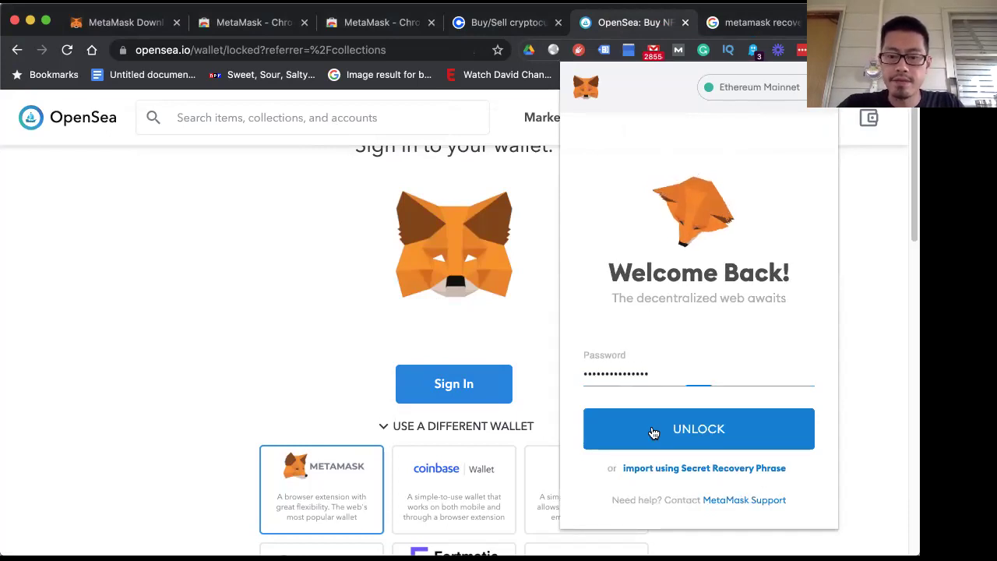
double_click(666, 381)
text(•••••••)
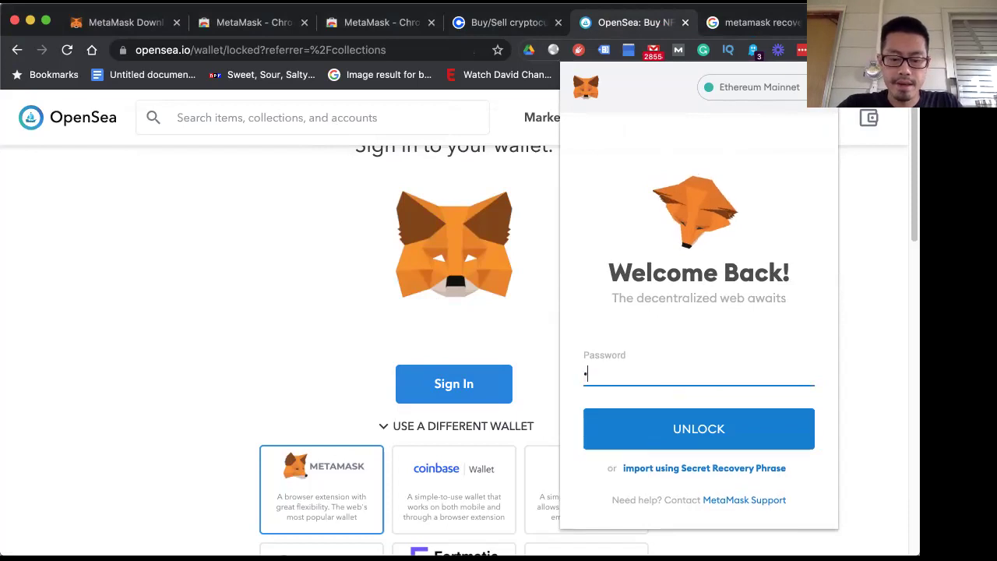
text(••••••••)
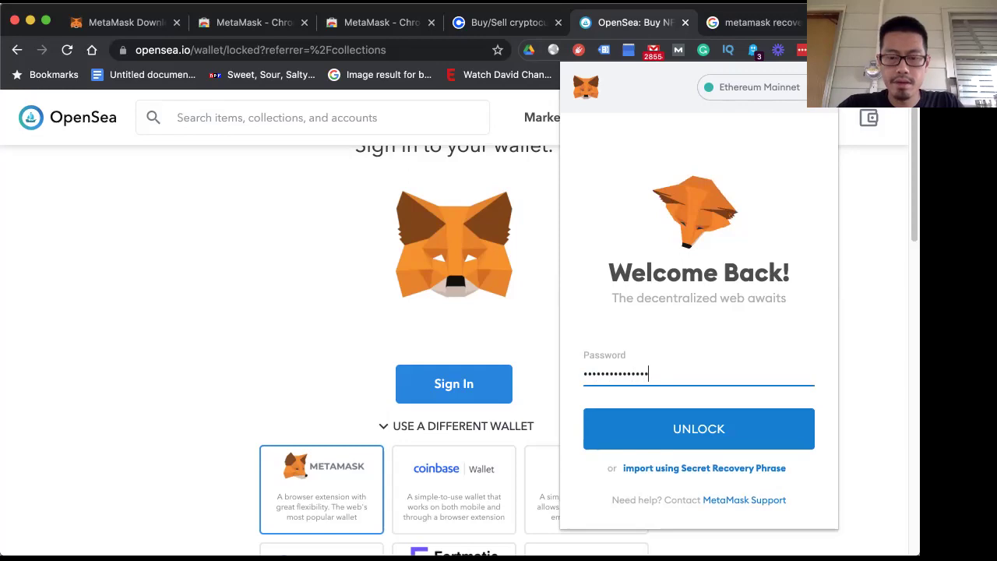
key(Return)
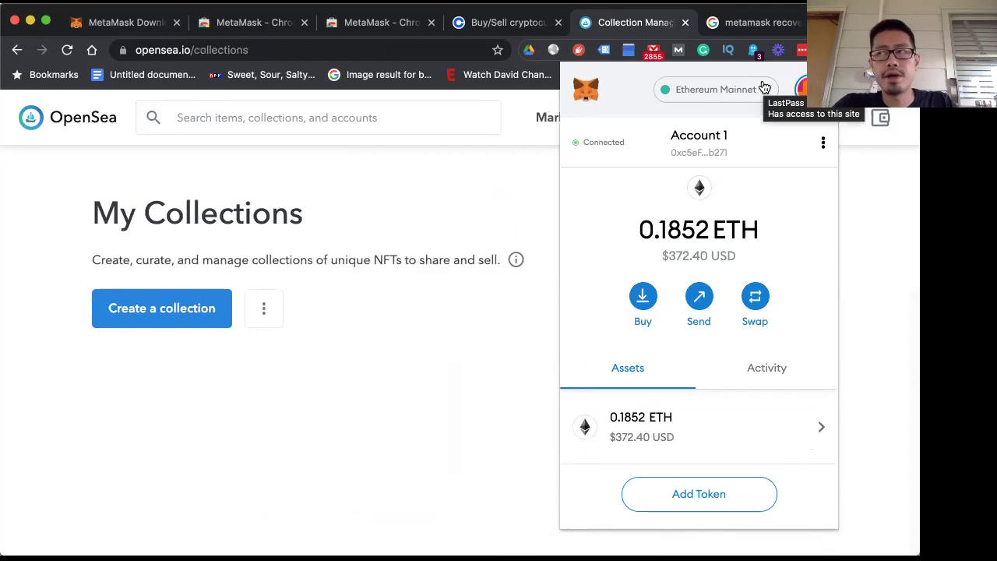
Step: Close the MetaMask wallet, reopen it to check the account's ETH balance, and close it again
click(867, 264)
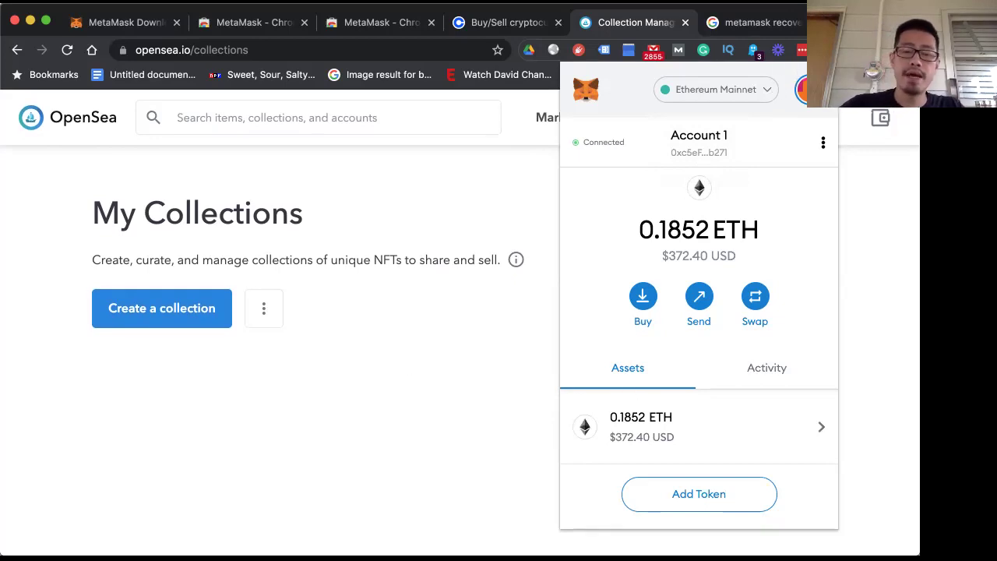
key(Escape)
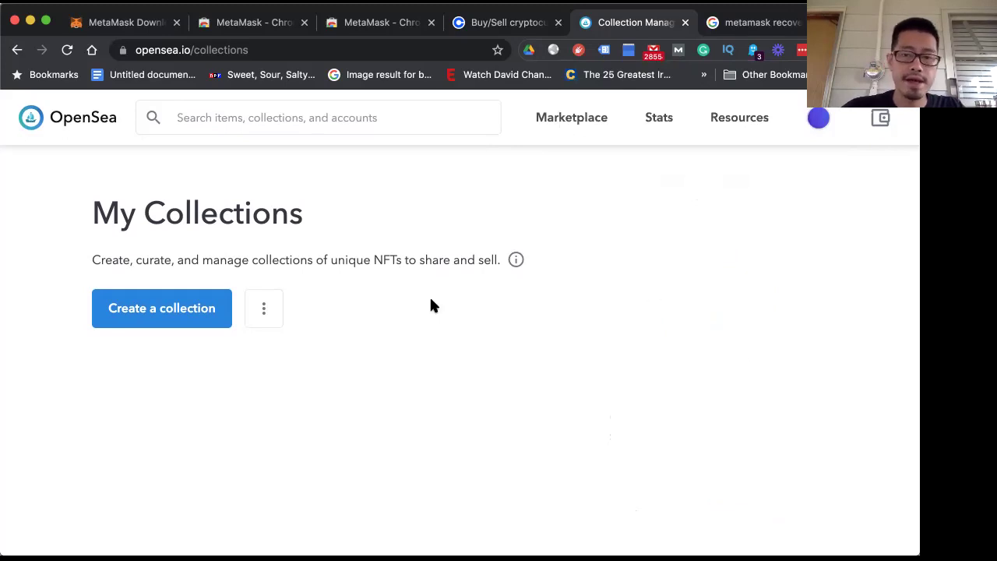
click(828, 49)
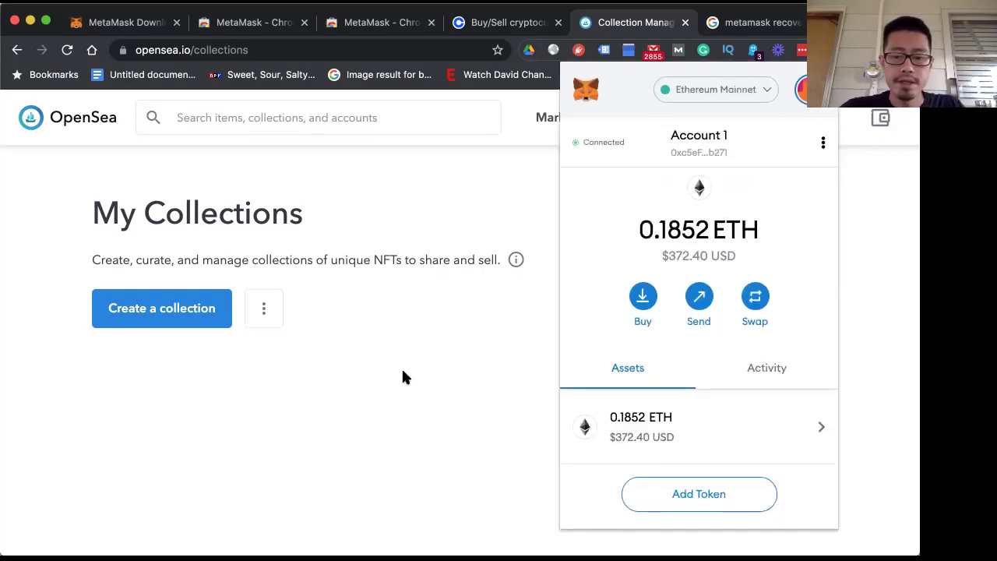
click(869, 347)
Step: Search OpenSea for "slum" and open the verified Slumdoge Billionaires collection
click(333, 118)
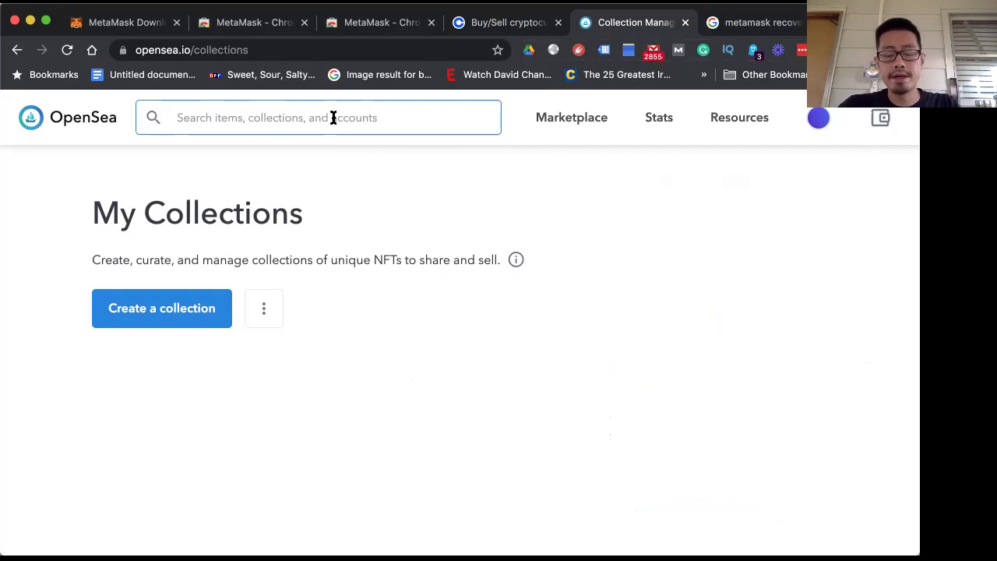
text(s)
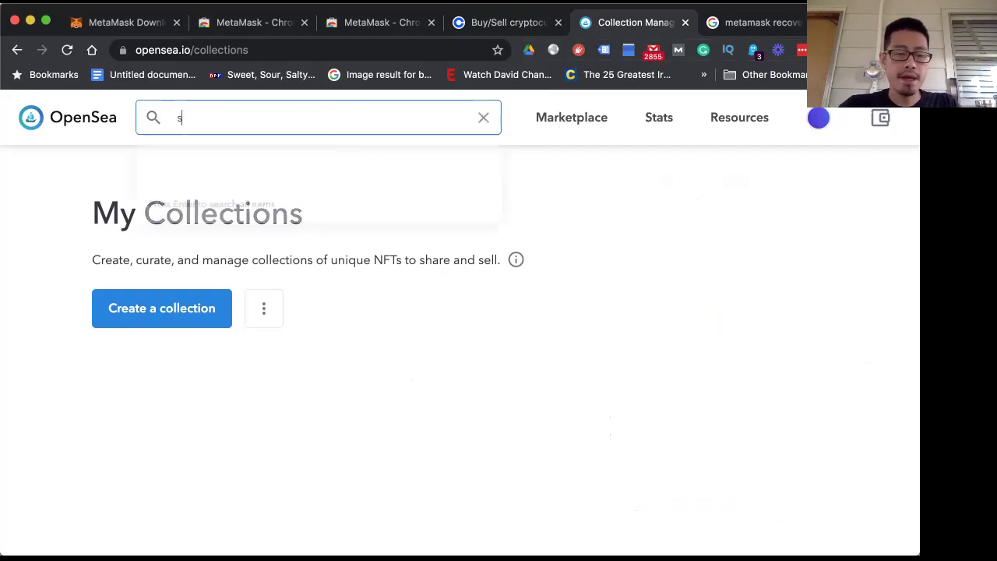
text(lum)
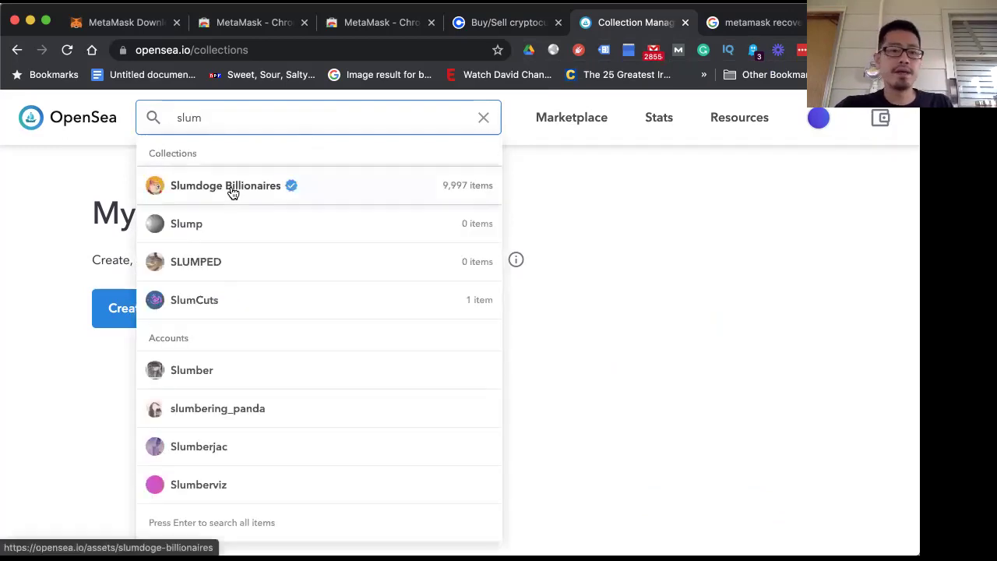
click(232, 192)
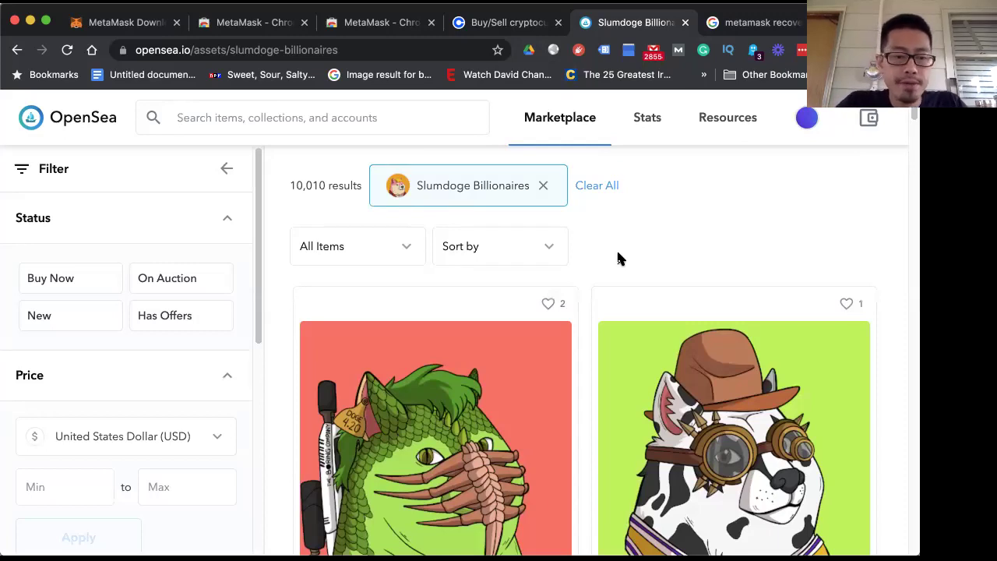
Step: Browse the Slumdoge Billionaires items and sort them by Price: Low to High
scroll(617, 254, down, 5)
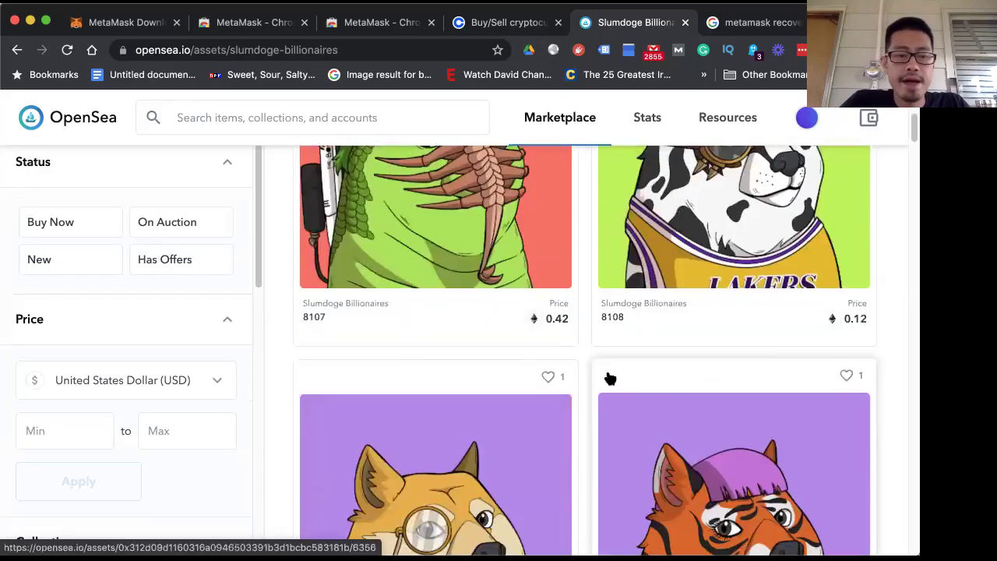
scroll(610, 378, up, 5)
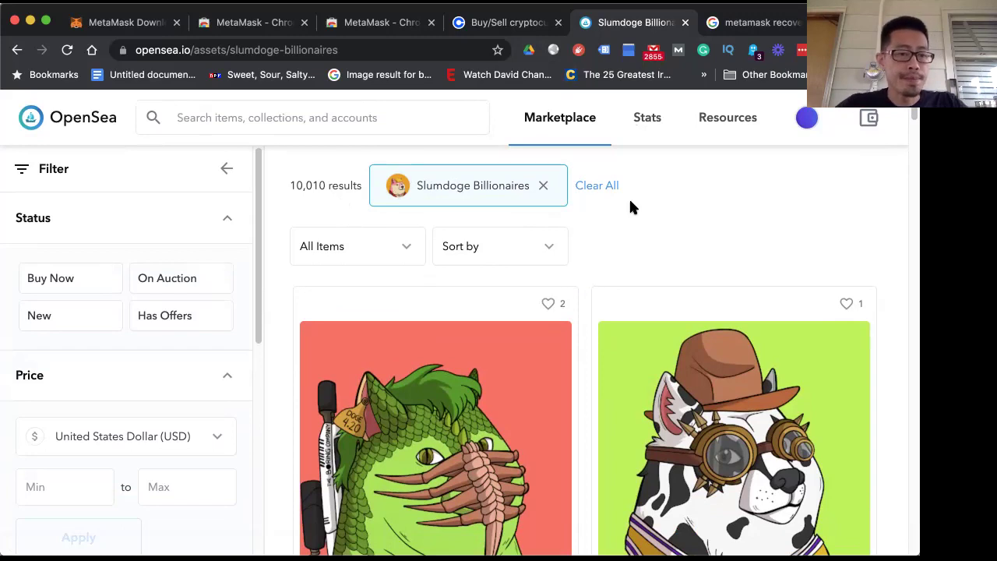
scroll(684, 238, down, 3)
scroll(684, 241, up, 3)
click(550, 248)
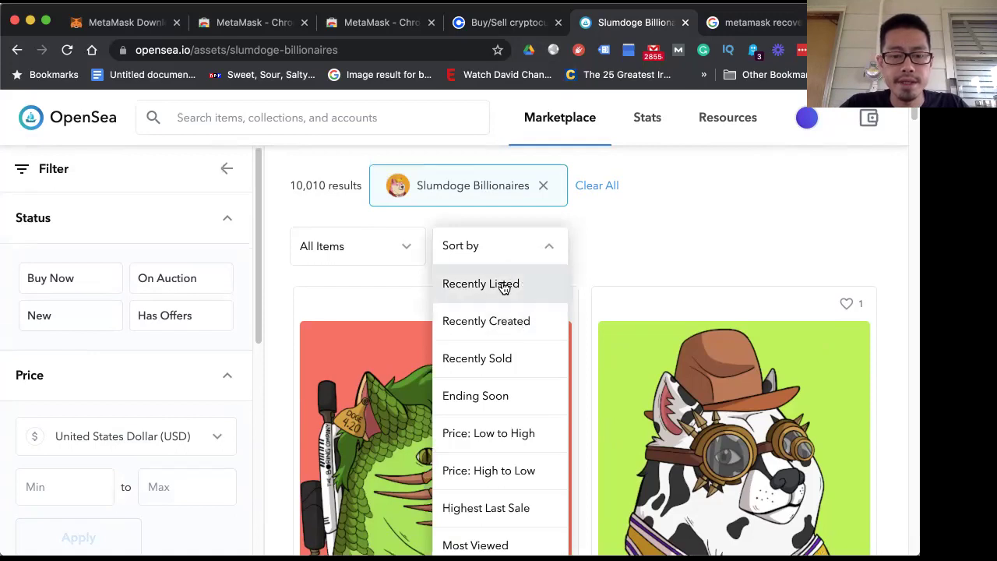
click(512, 433)
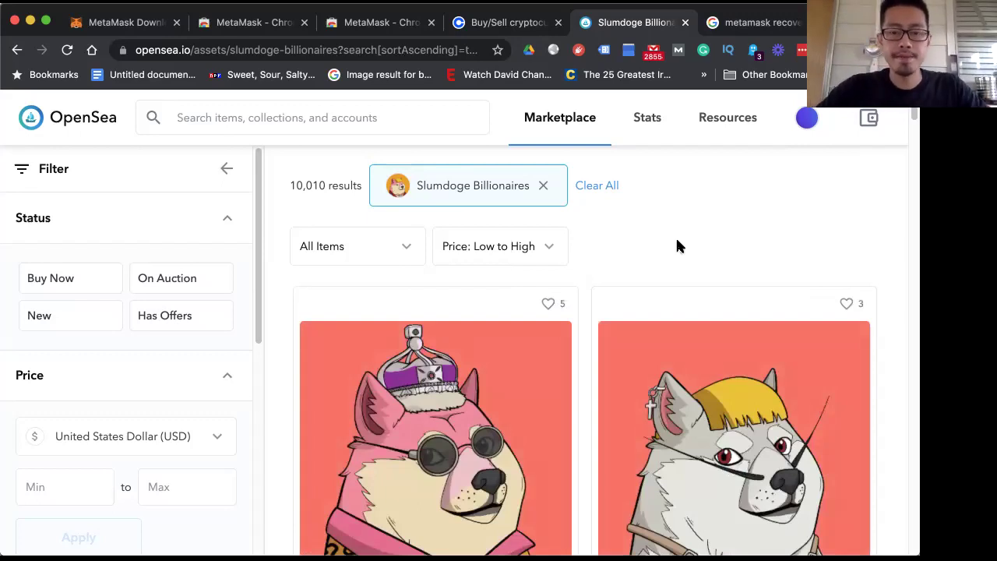
Step: Look through the cheapest Slumdoge Billionaires and open the page of item 2250
scroll(701, 350, down, 5)
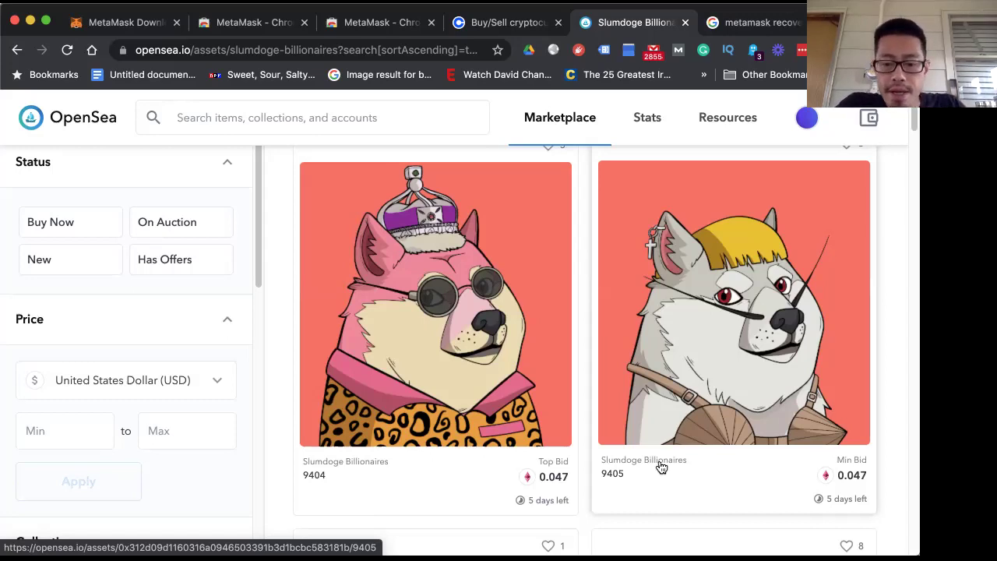
scroll(661, 467, down, 4)
scroll(661, 468, down, 2)
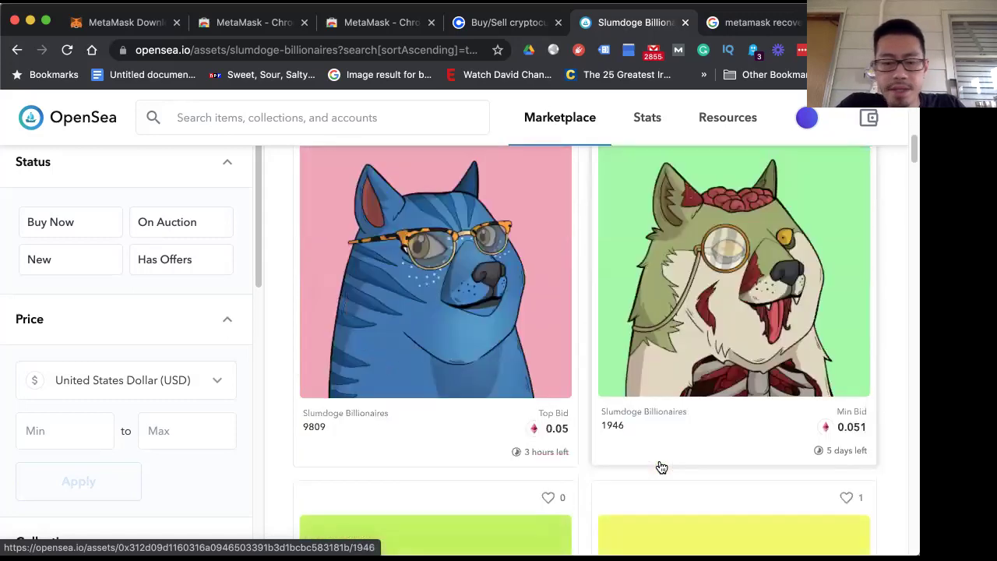
scroll(661, 468, down, 2)
scroll(661, 468, down, 3)
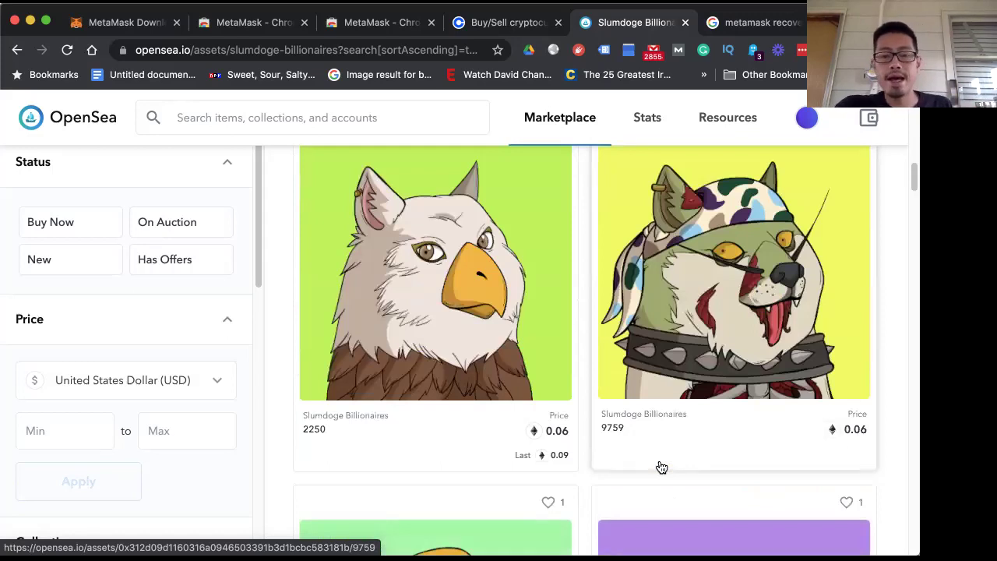
click(459, 430)
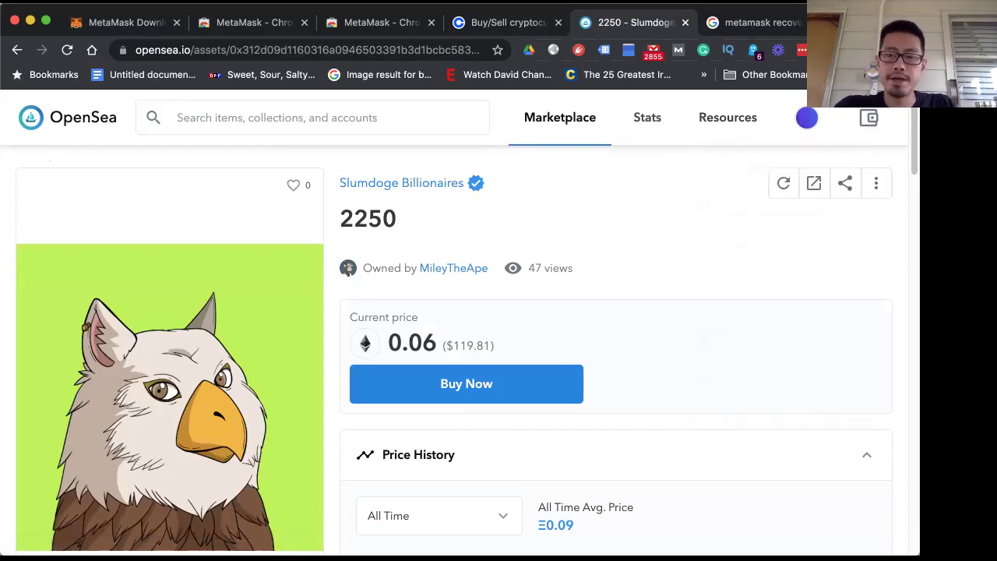
Step: Review the item's price history, description and offers, and expand its Properties to examine the traits
scroll(725, 388, down, 1)
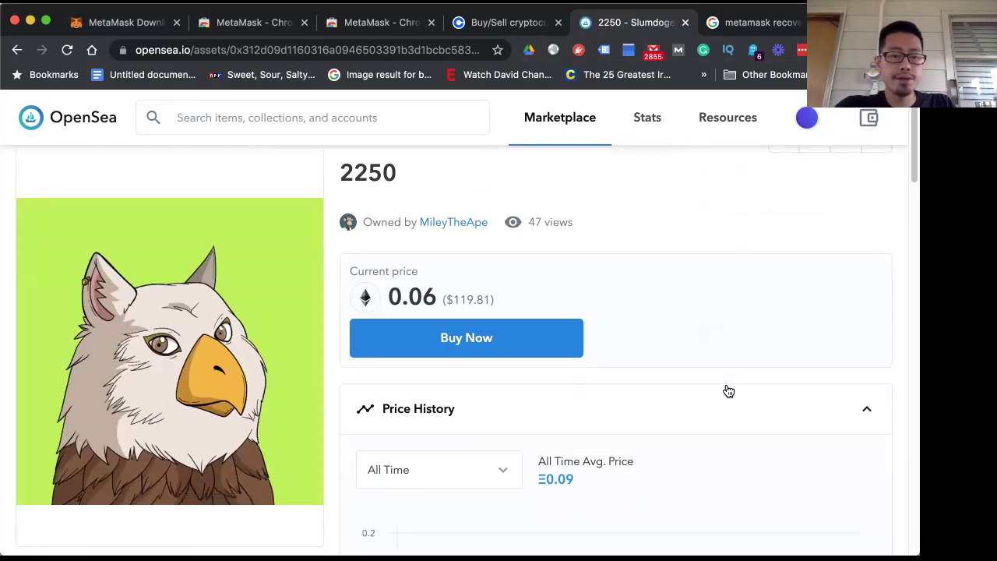
scroll(729, 390, down, 1)
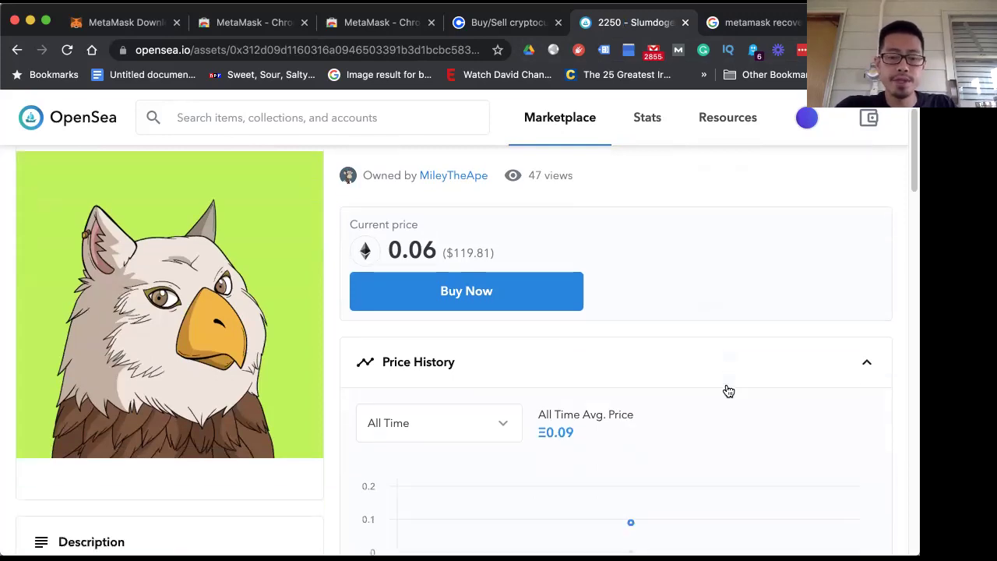
scroll(728, 391, down, 10)
scroll(725, 389, down, 3)
scroll(727, 390, up, 2)
scroll(725, 394, up, 4)
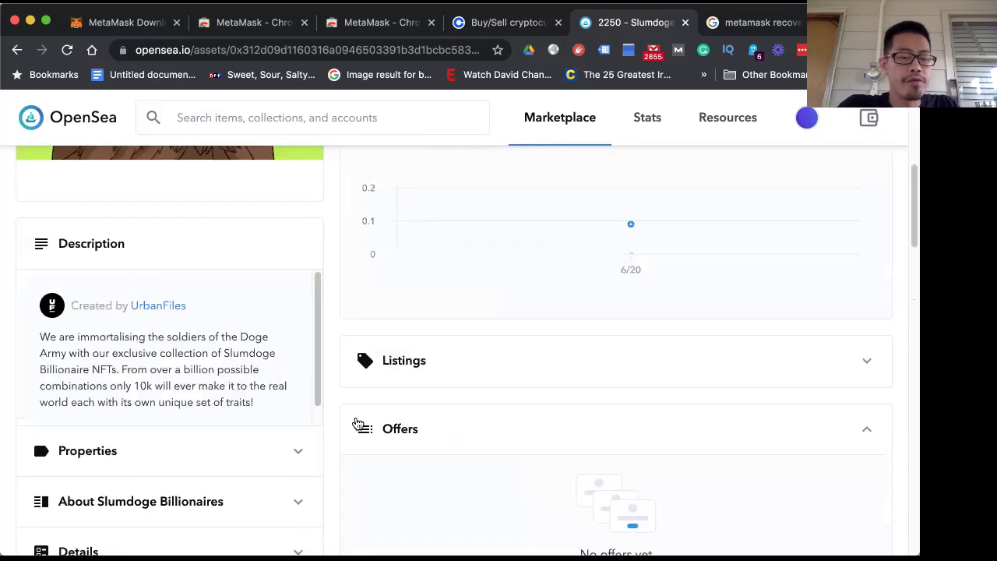
click(272, 456)
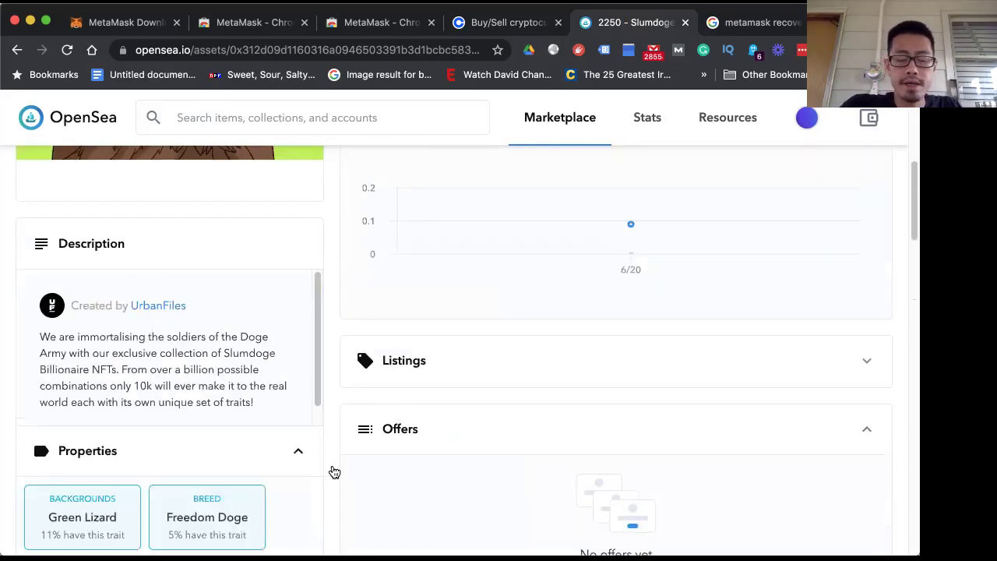
scroll(353, 463, down, 2)
scroll(355, 468, up, 3)
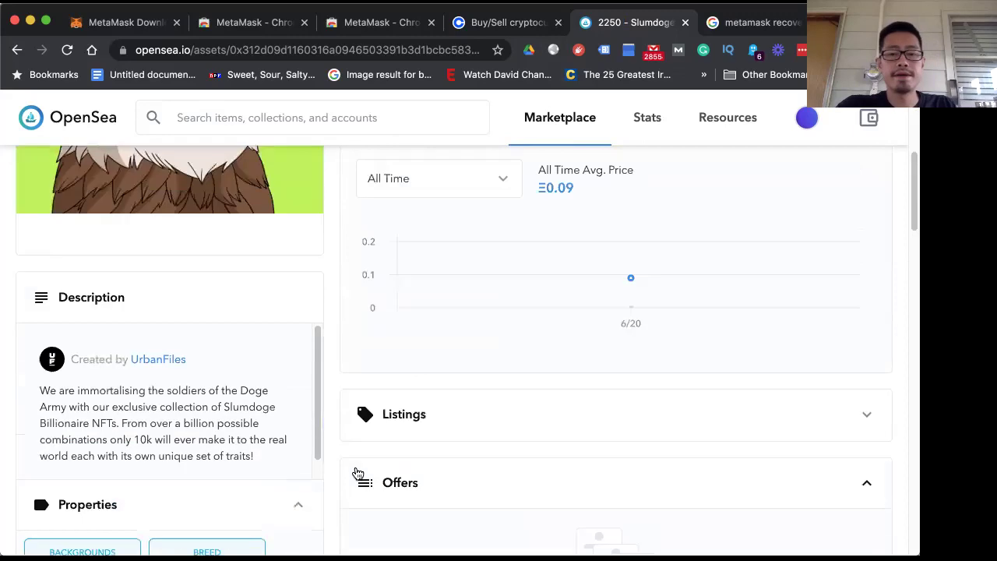
scroll(353, 462, down, 3)
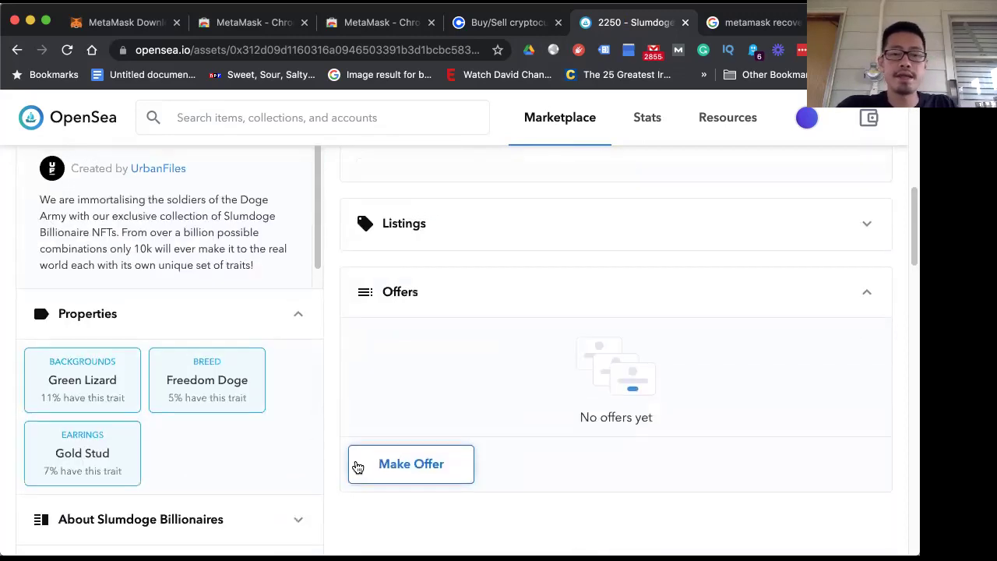
Step: Check the item's current price and examine its Trading History of past listings, offers and sales
scroll(353, 456, up, 5)
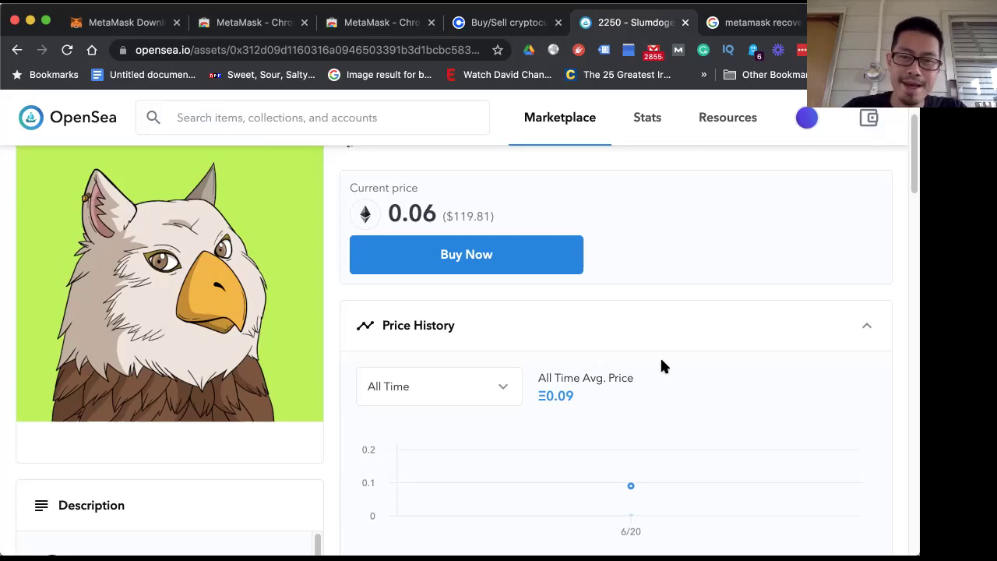
scroll(632, 339, up, 1)
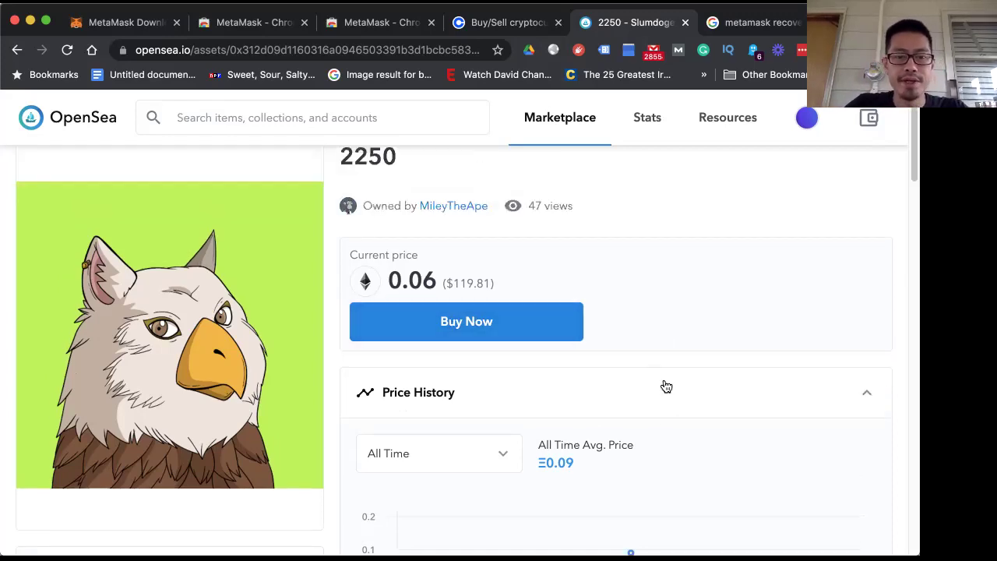
scroll(661, 374, down, 1)
scroll(648, 368, up, 1)
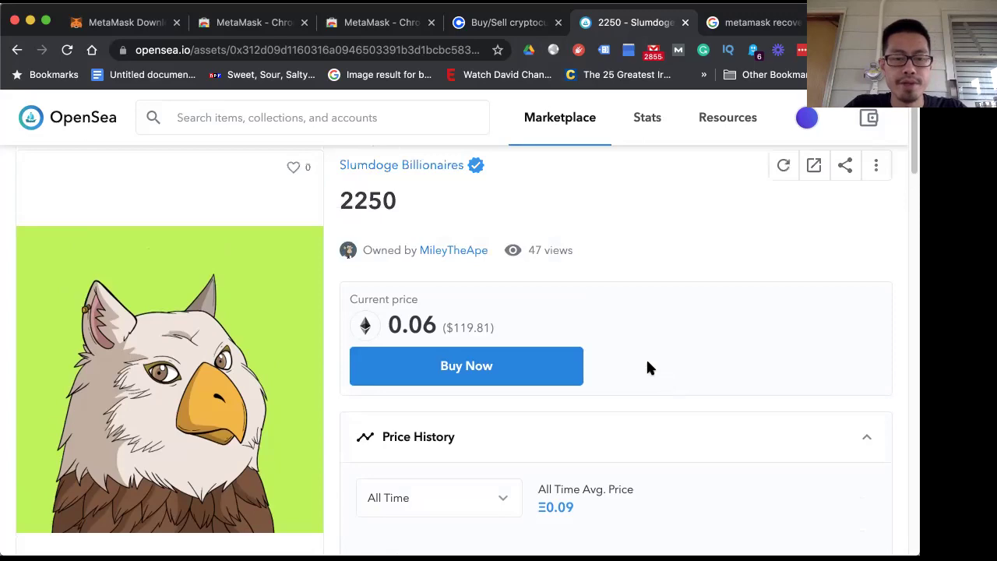
scroll(715, 401, down, 10)
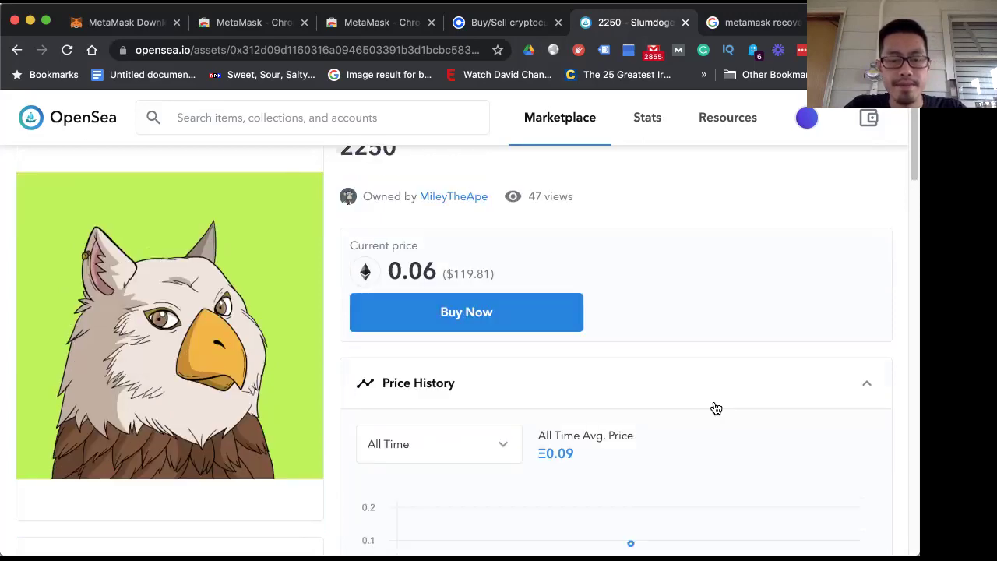
scroll(701, 397, down, 2)
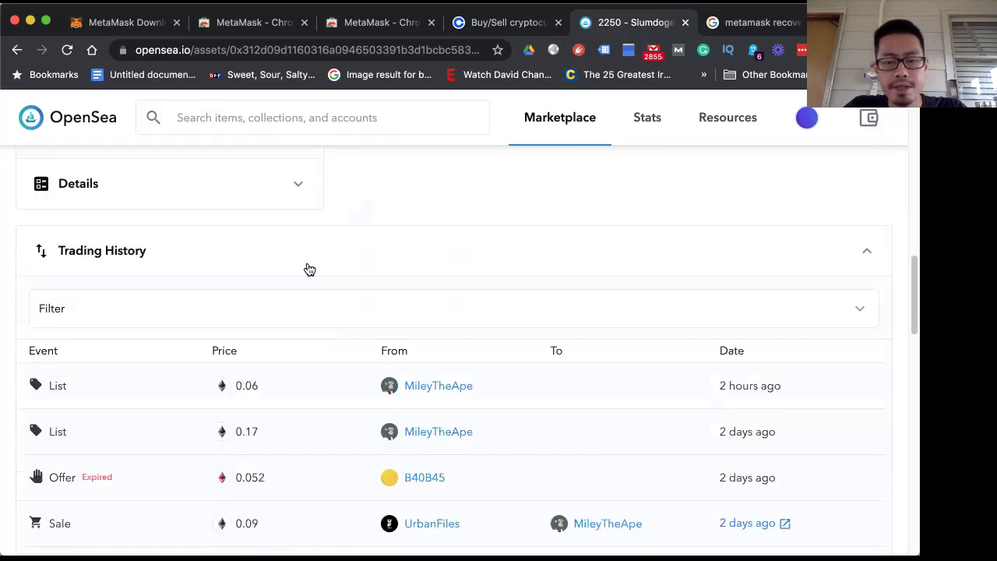
scroll(279, 479, down, 1)
scroll(280, 478, down, 1)
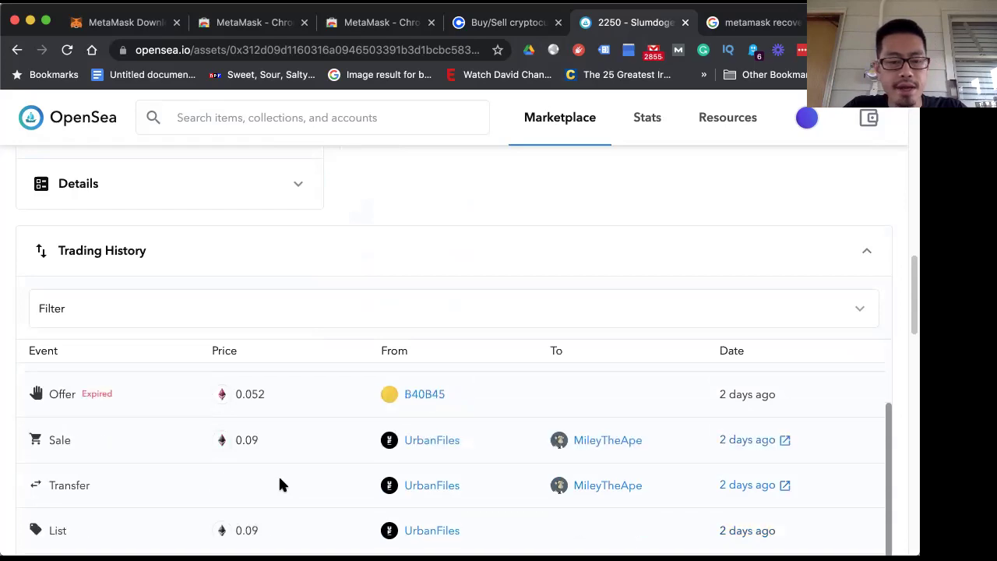
scroll(289, 507, up, 6)
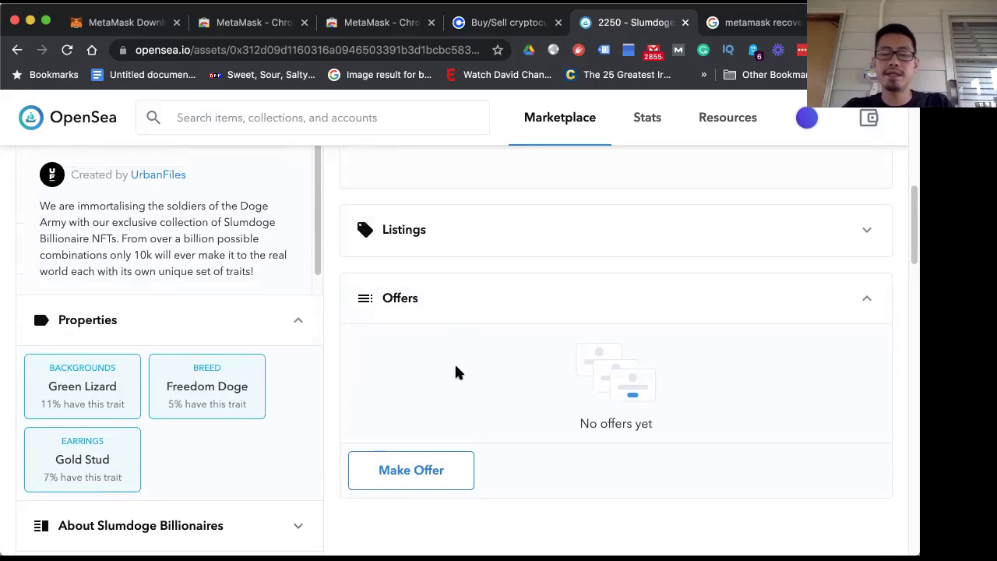
scroll(455, 366, up, 5)
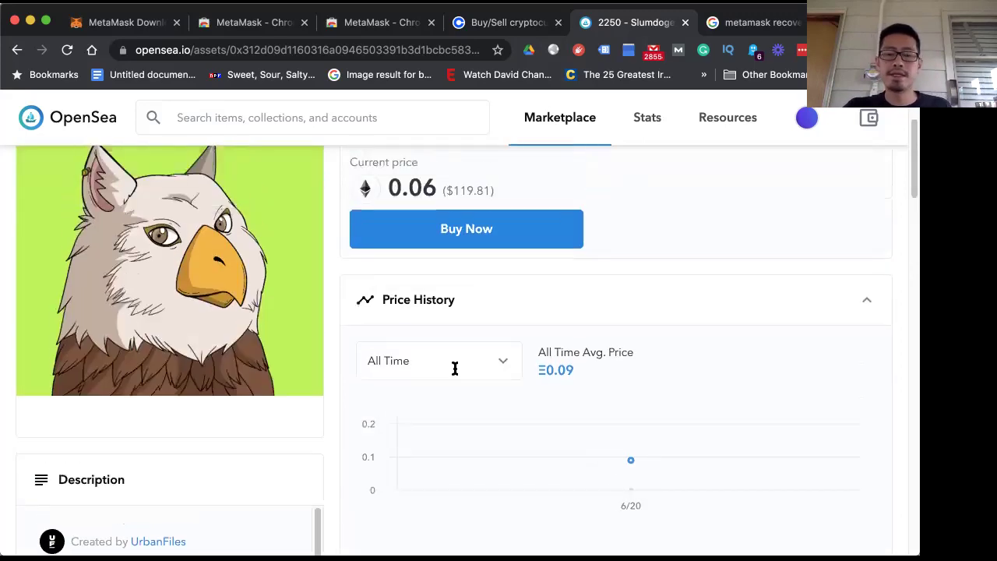
Step: Start the purchase of item 2250 for 0.06 ETH through checkout and close the trade dialog
click(502, 226)
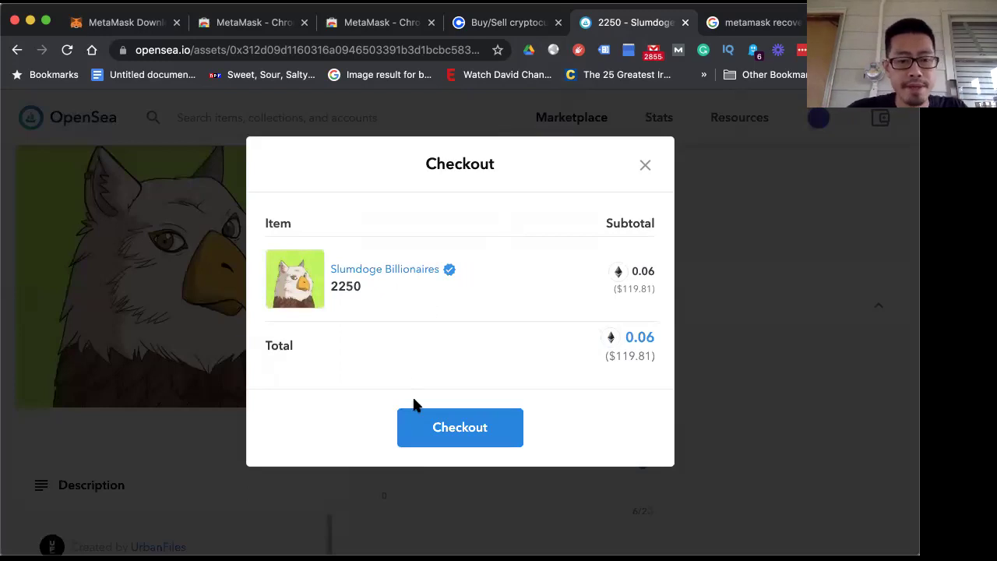
click(480, 431)
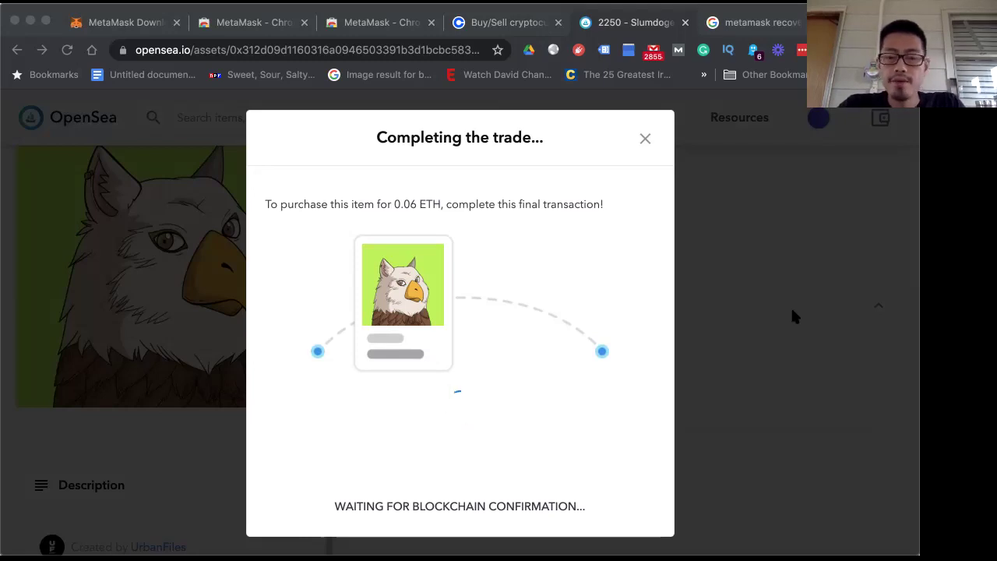
click(560, 425)
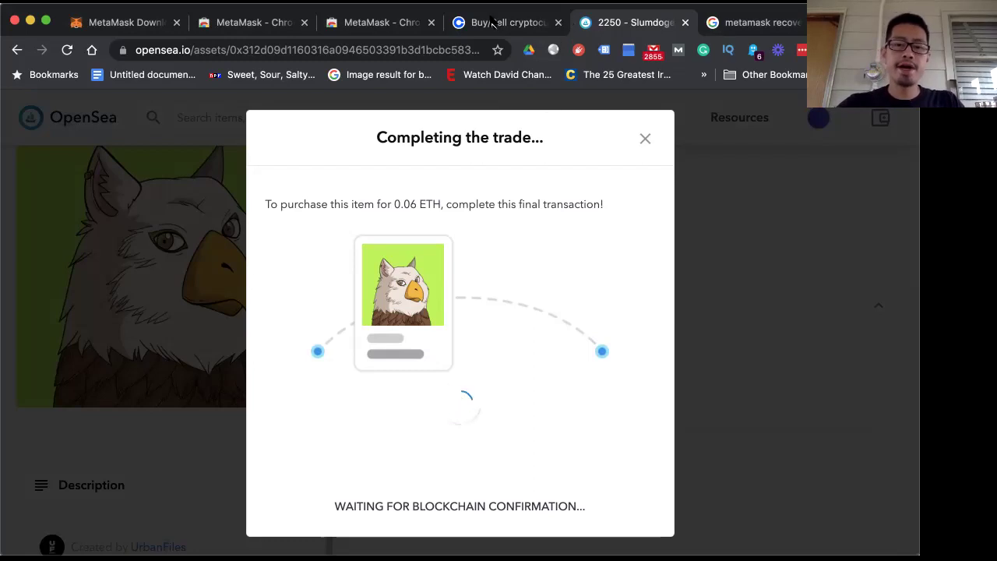
click(641, 139)
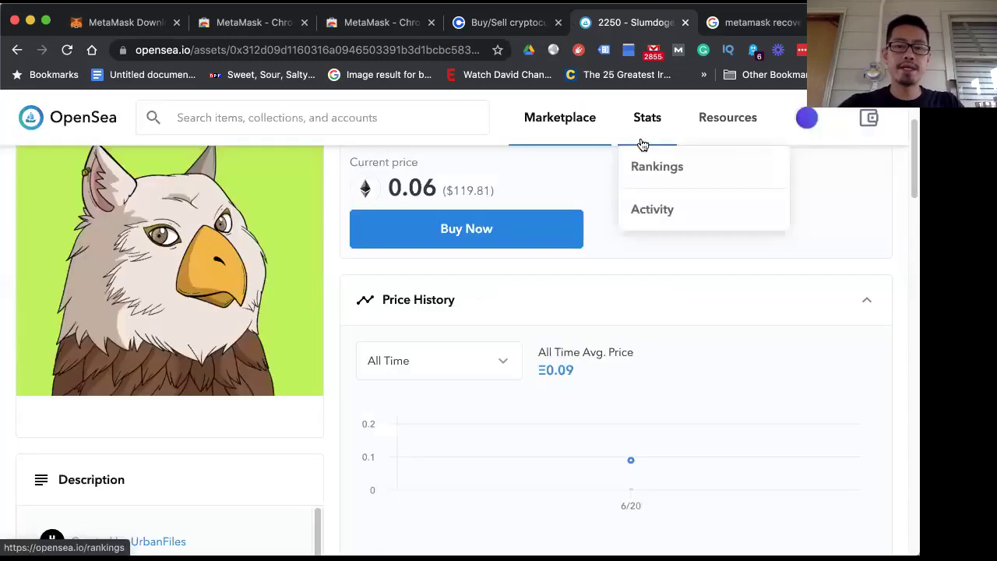